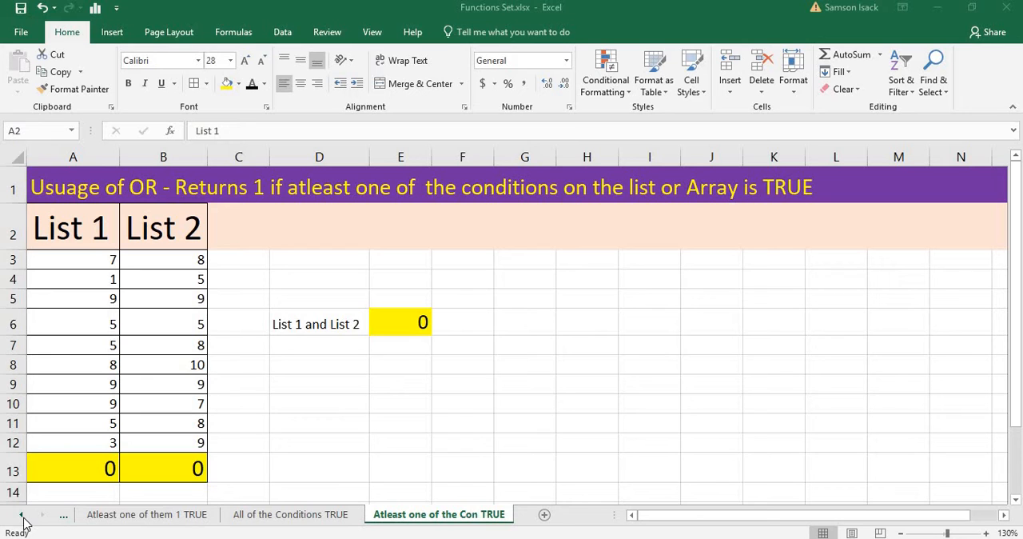
Clear the existing formula from cell A13 below List 1.
{"action": "left_click", "coordinate": [97, 462]}
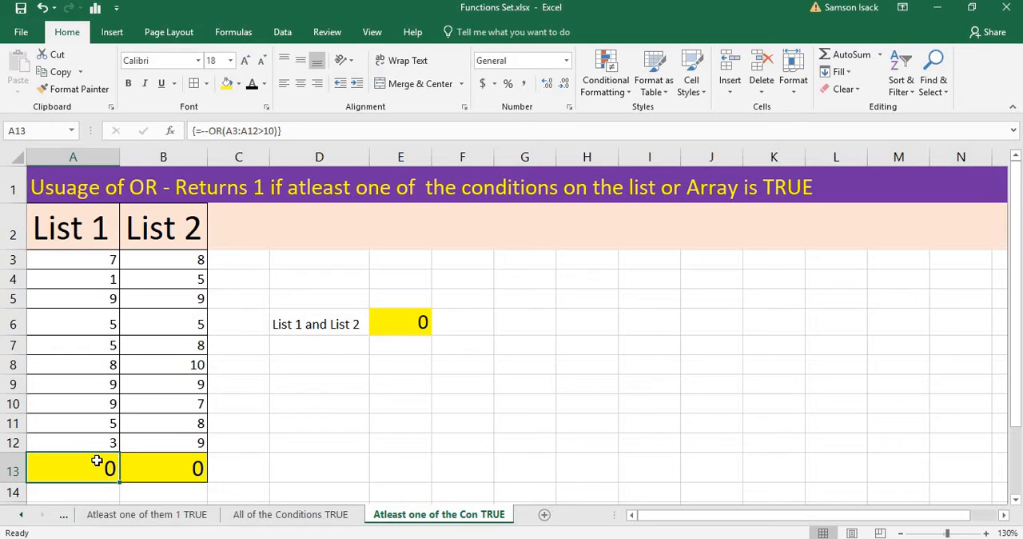
{"action": "left_click_drag", "start_coordinate": [83, 258], "coordinate": [107, 444]}
{"action": "left_click", "coordinate": [107, 470]}
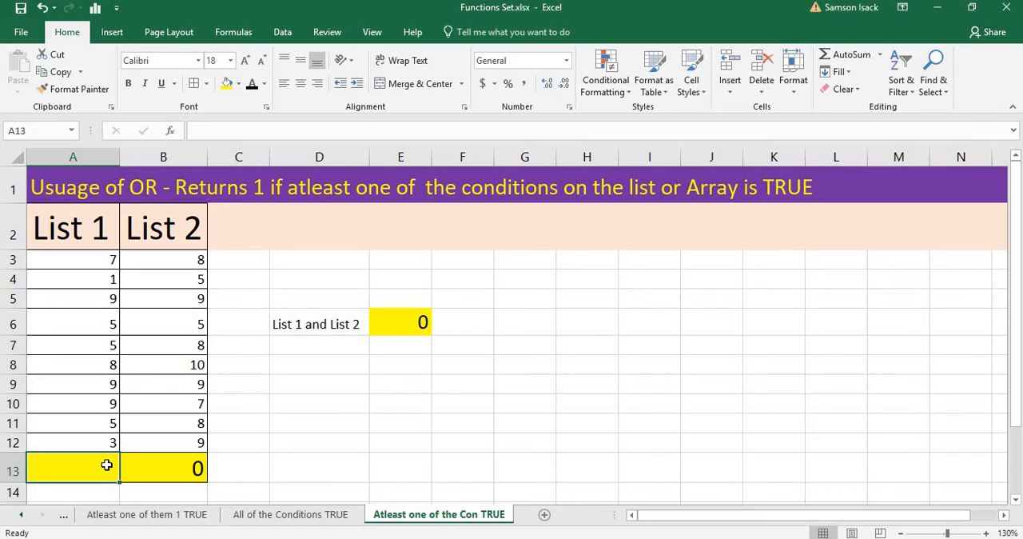
Enter the ordinary formula =OR(A3:A12>10) in cell A13 to test List 1 for values above 10.
{"action": "type", "text": "="}
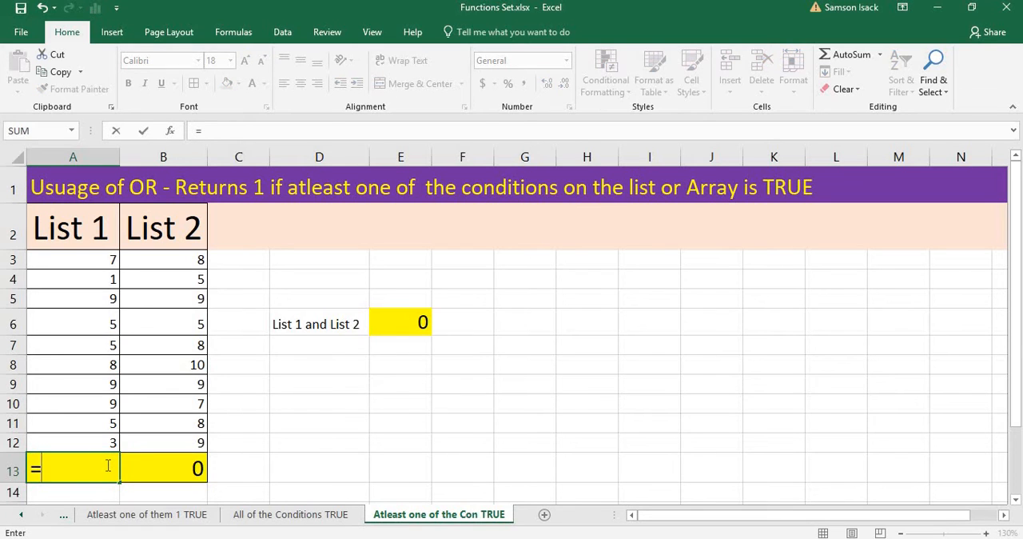
{"action": "type", "text": "OR("}
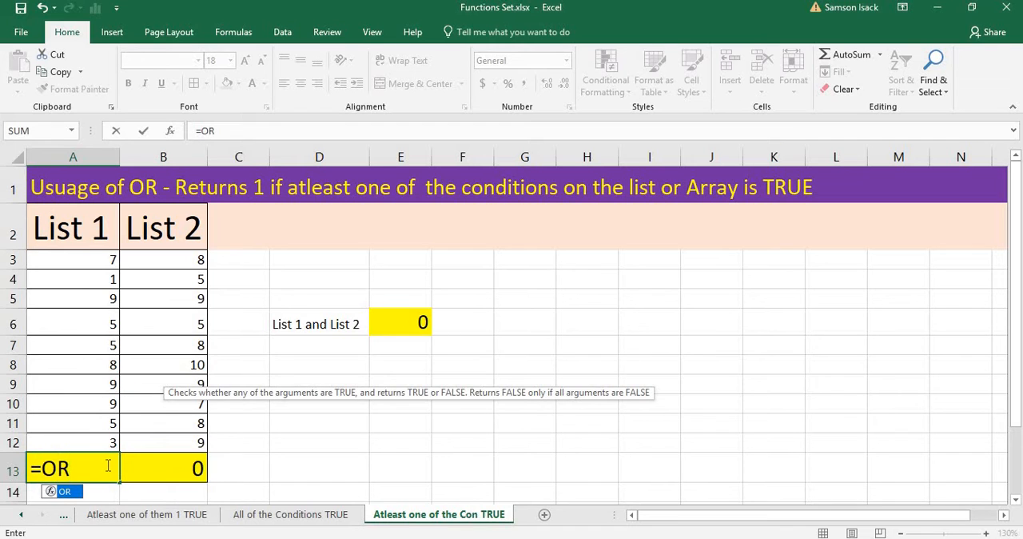
{"action": "left_click", "coordinate": [96, 261]}
{"action": "left_click_drag", "start_coordinate": [91, 285], "coordinate": [94, 434]}
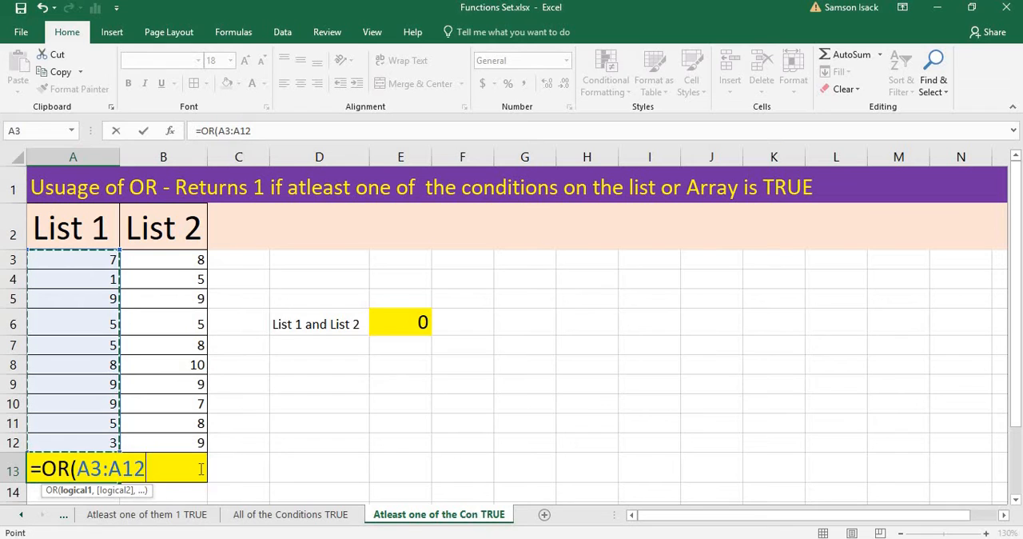
{"action": "type", "text": ">"}
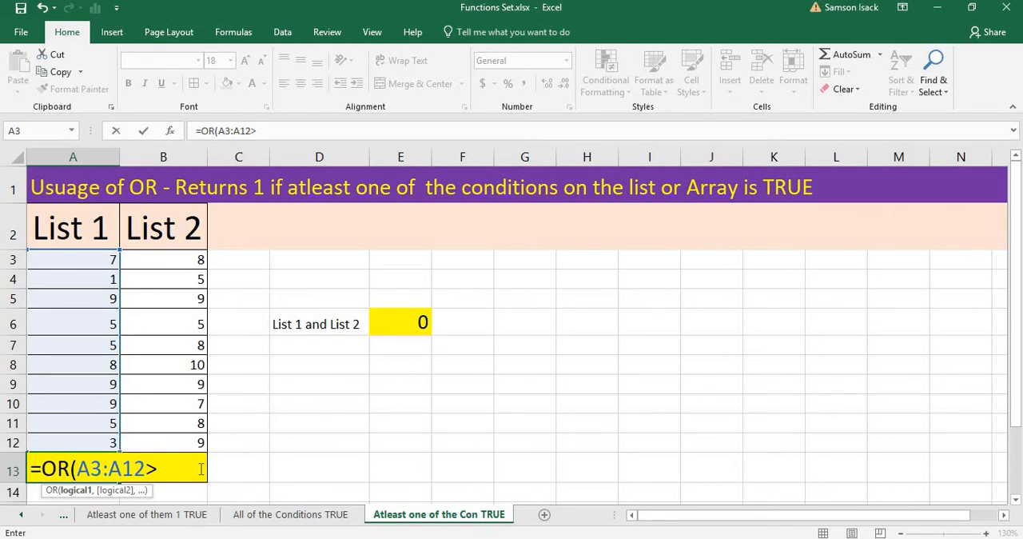
{"action": "type", "text": "10)"}
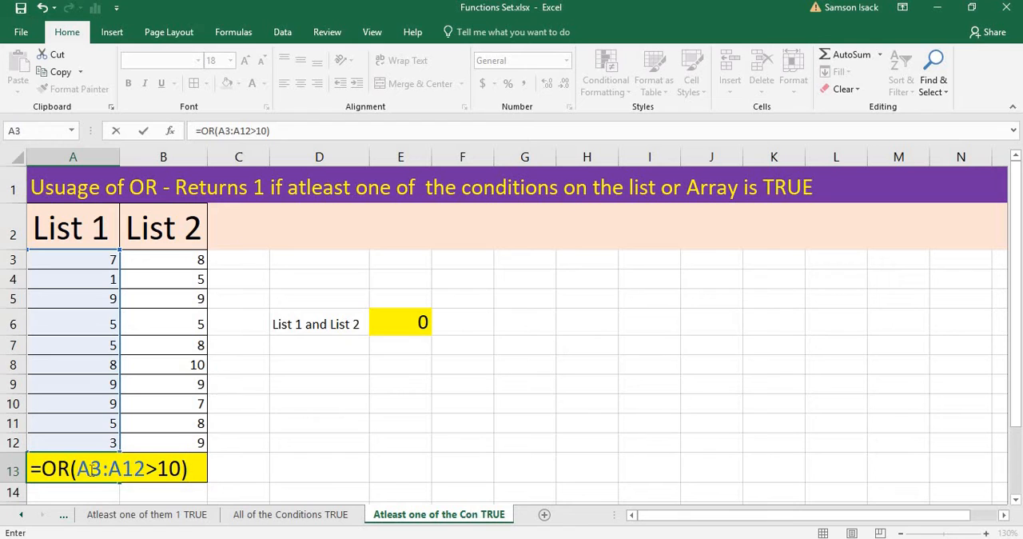
{"action": "left_click_drag", "start_coordinate": [79, 467], "coordinate": [179, 470]}
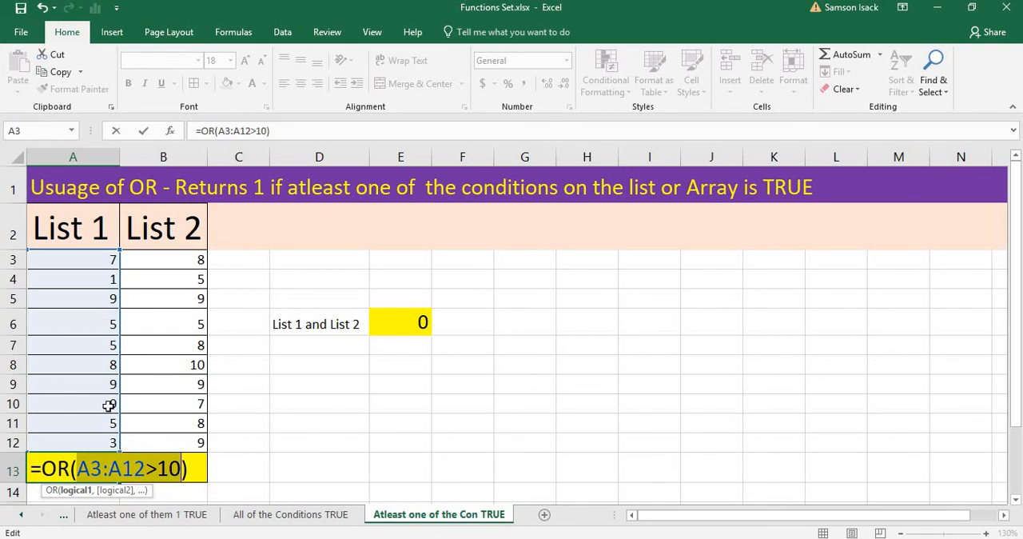
{"action": "left_click_drag", "start_coordinate": [78, 470], "coordinate": [145, 470]}
{"action": "key", "text": "Return"}
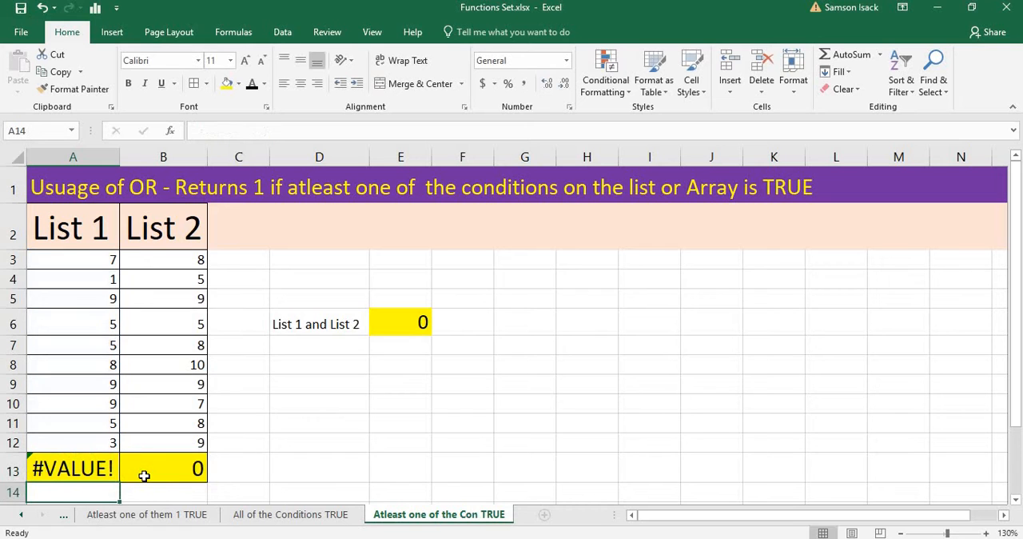
Convert the OR formula in A13 to an array formula.
{"action": "left_click", "coordinate": [97, 461]}
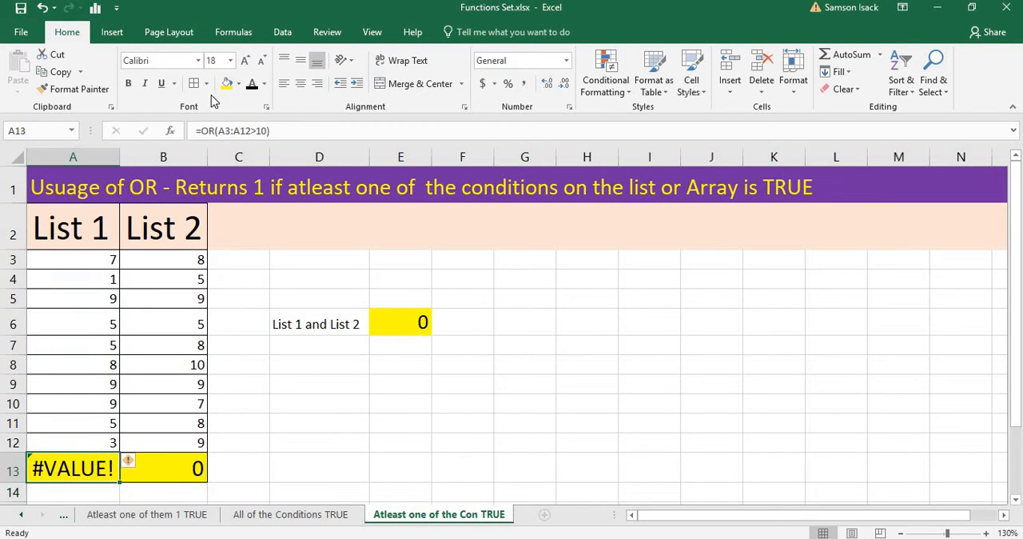
{"action": "left_click", "coordinate": [205, 130]}
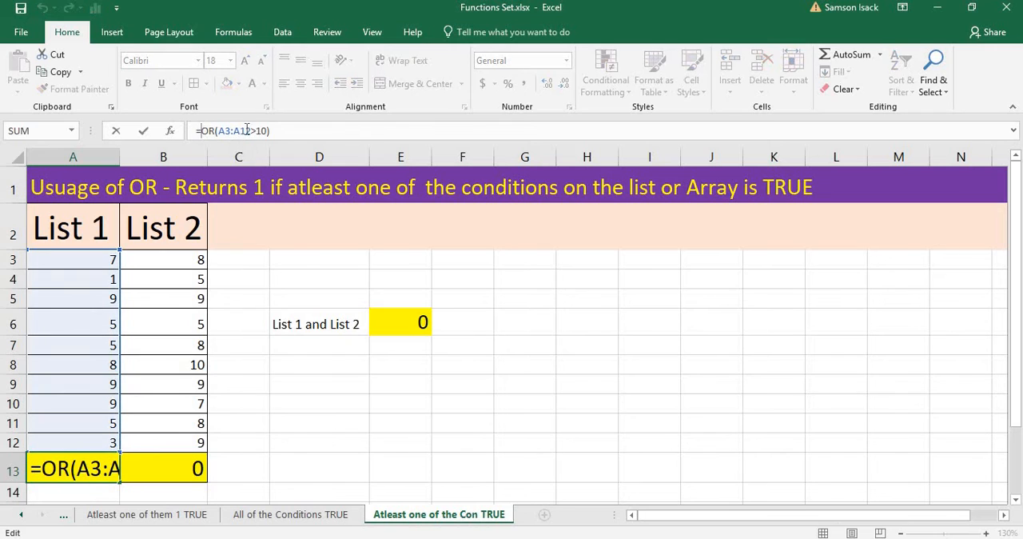
{"action": "left_click_drag", "start_coordinate": [218, 131], "coordinate": [297, 140]}
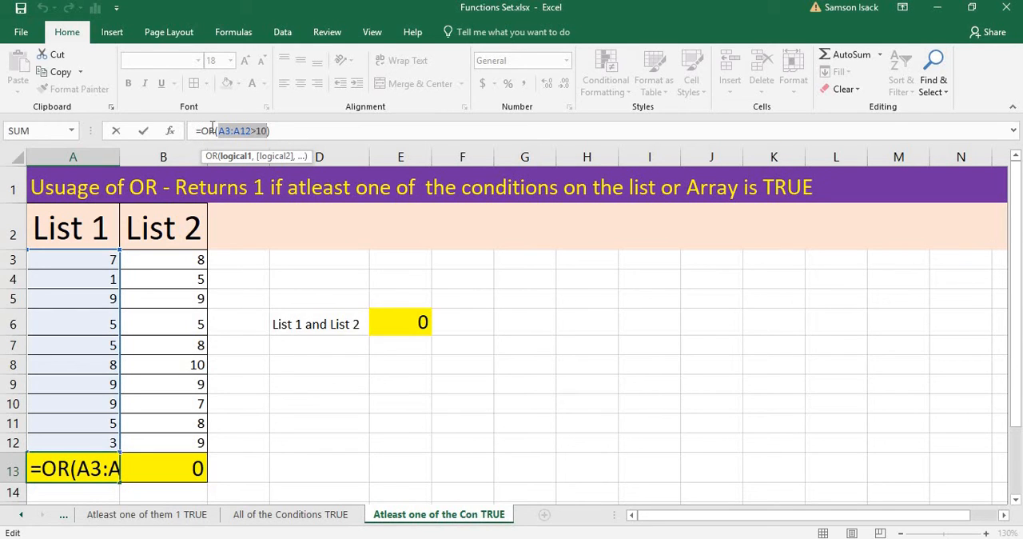
{"action": "left_click_drag", "start_coordinate": [217, 130], "coordinate": [257, 132]}
{"action": "key", "text": "ctrl+shift+Return"}
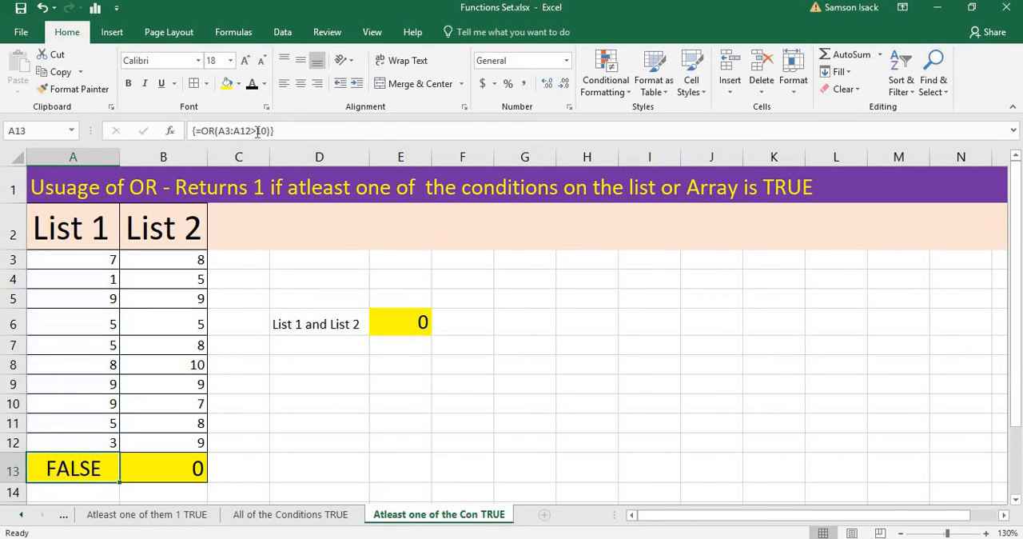
Re-enter the formula in A13 as an ordinary formula, and then turn it back into an array formula.
{"action": "left_click", "coordinate": [196, 130]}
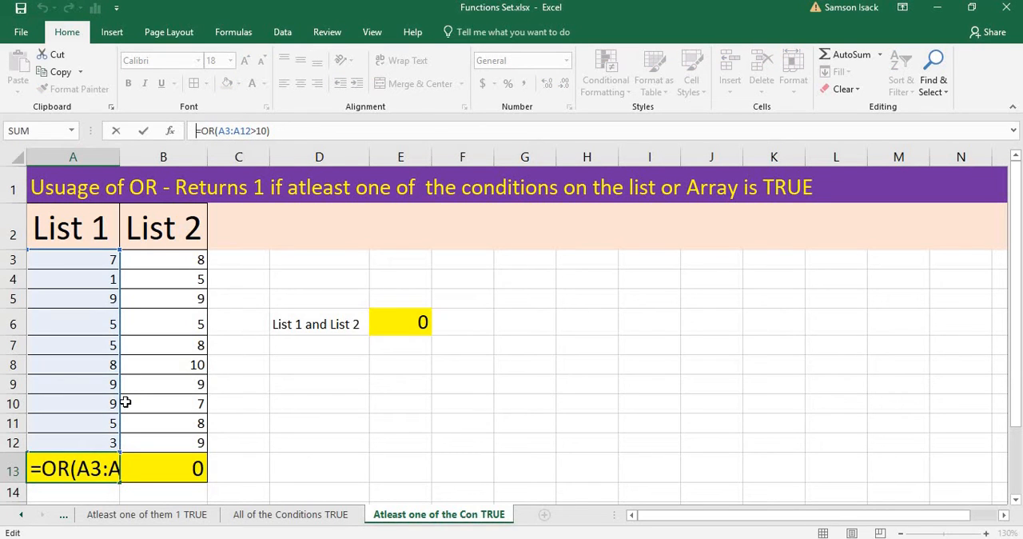
{"action": "key", "text": "Return"}
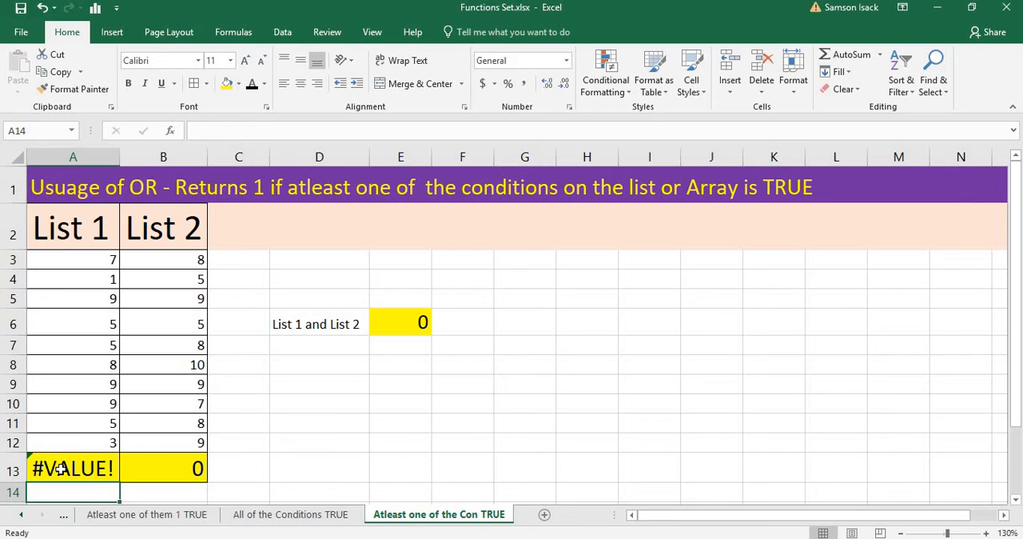
{"action": "left_click", "coordinate": [61, 469]}
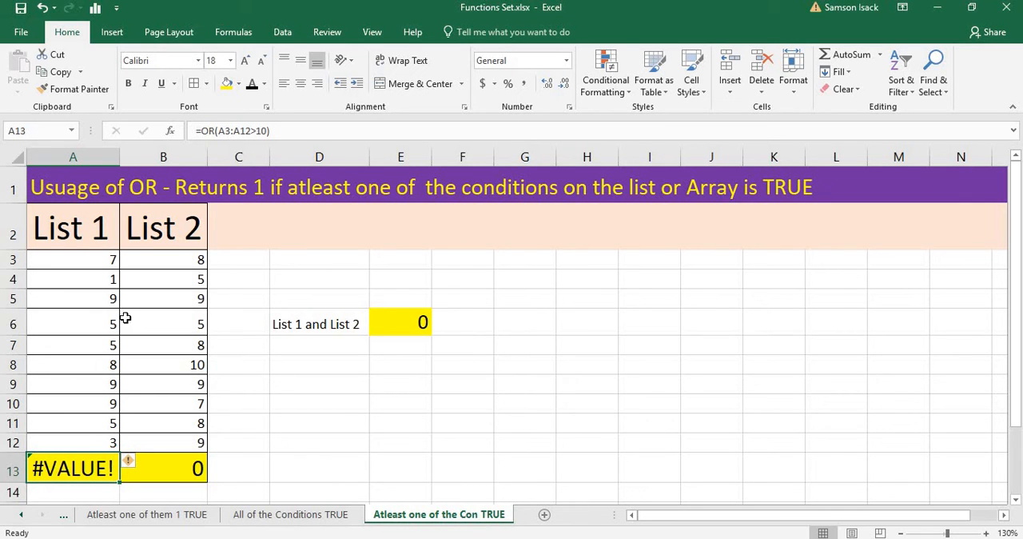
{"action": "left_click", "coordinate": [283, 135]}
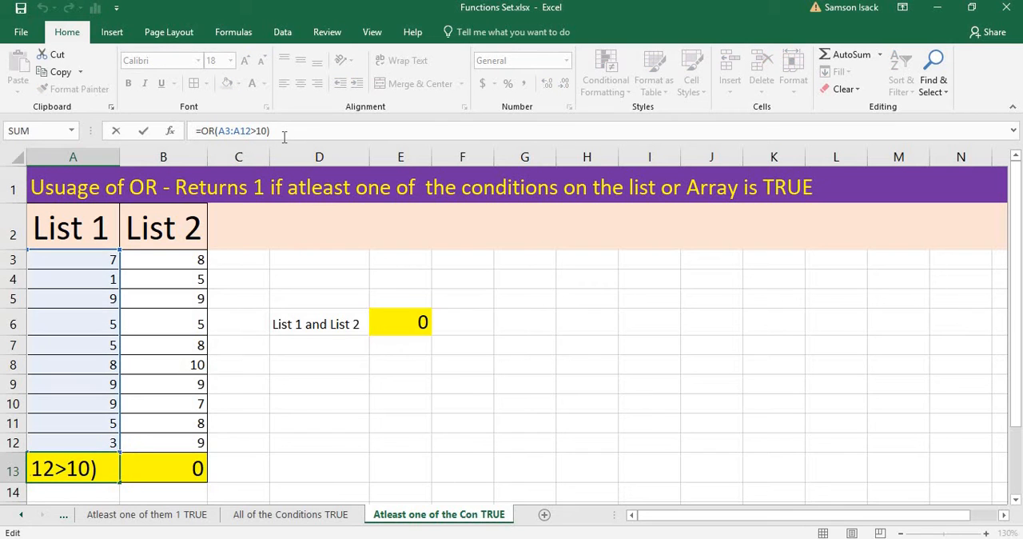
{"action": "key", "text": "ctrl+shift+Return"}
{"action": "left_click_drag", "start_coordinate": [286, 129], "coordinate": [252, 128]}
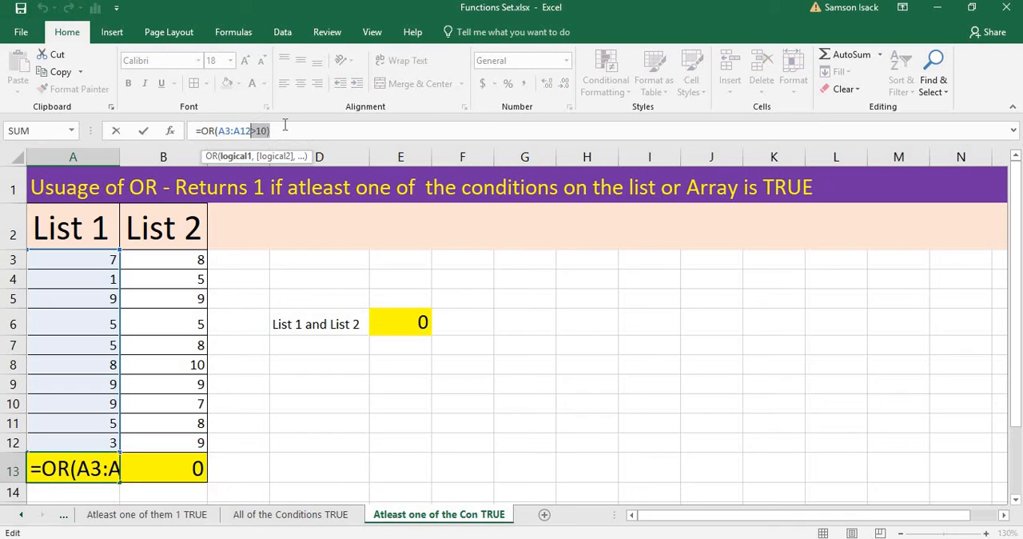
{"action": "key", "text": "ctrl+shift+Return"}
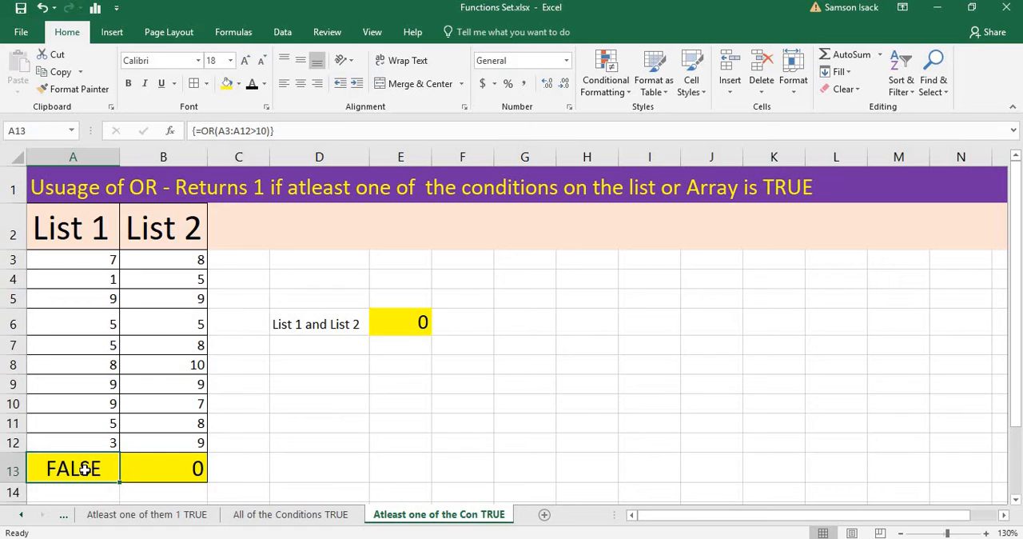
Add a double negative before OR in A13 so the array formula reads =--OR(A3:A12>10).
{"action": "left_click", "coordinate": [201, 130]}
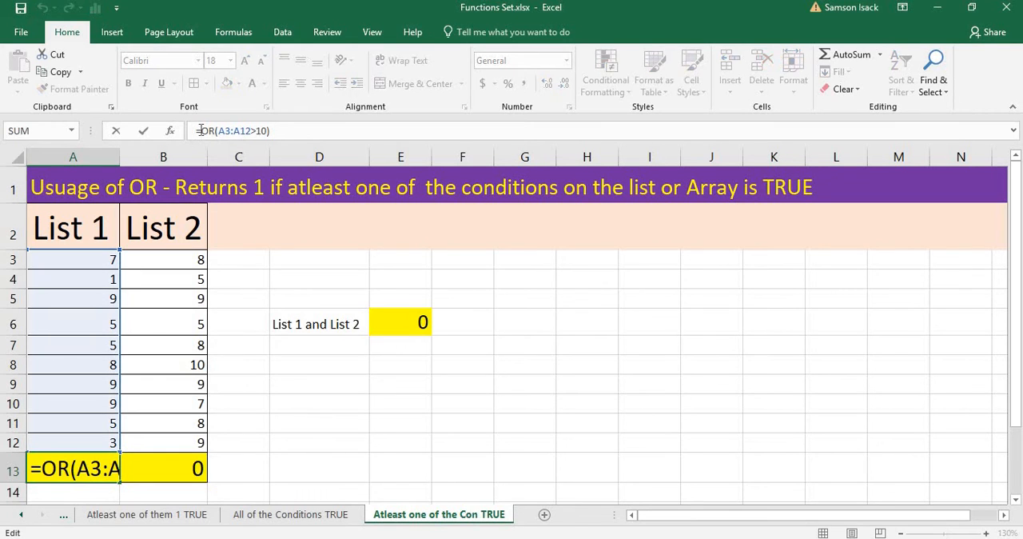
{"action": "type", "text": "--"}
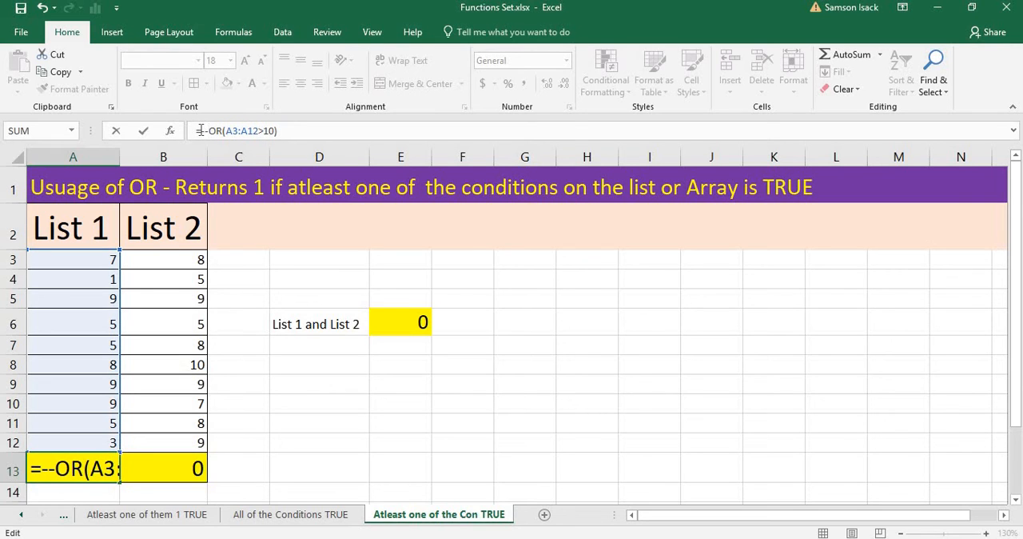
{"action": "key", "text": "ctrl+shift+Return"}
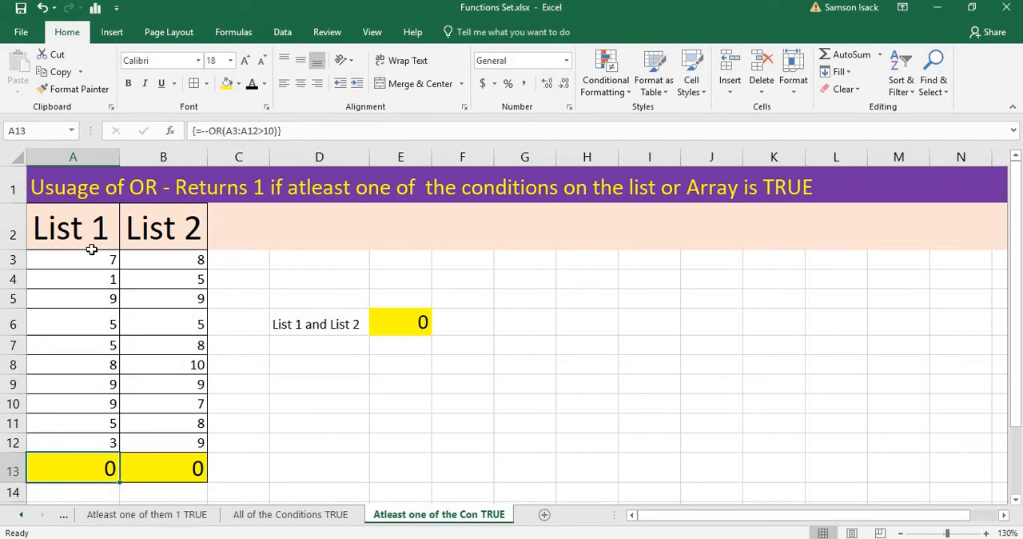
Set cell A6 in List 1 to 11 and check the OR result in A13.
{"action": "left_click_drag", "start_coordinate": [93, 261], "coordinate": [108, 439]}
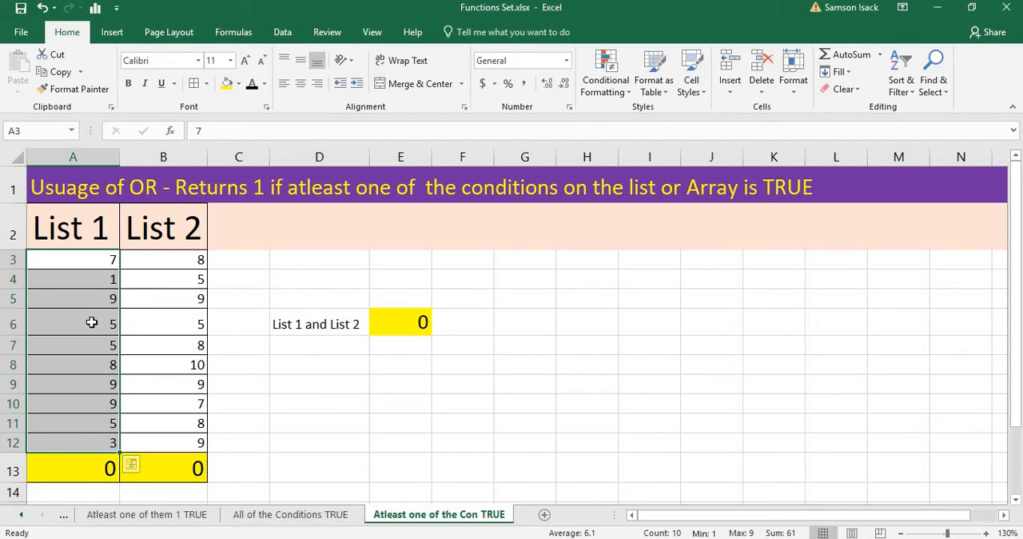
{"action": "left_click", "coordinate": [92, 322]}
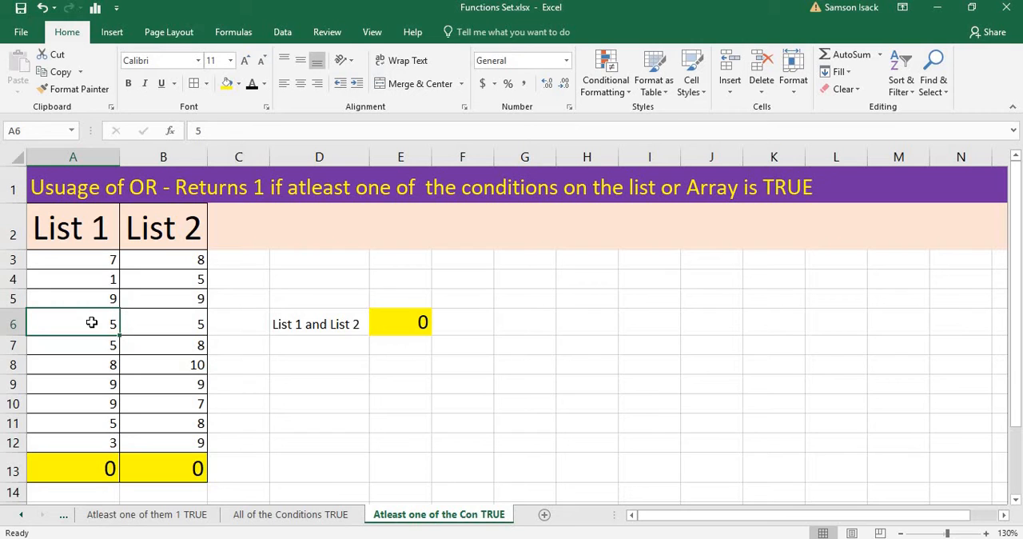
{"action": "type", "text": "11"}
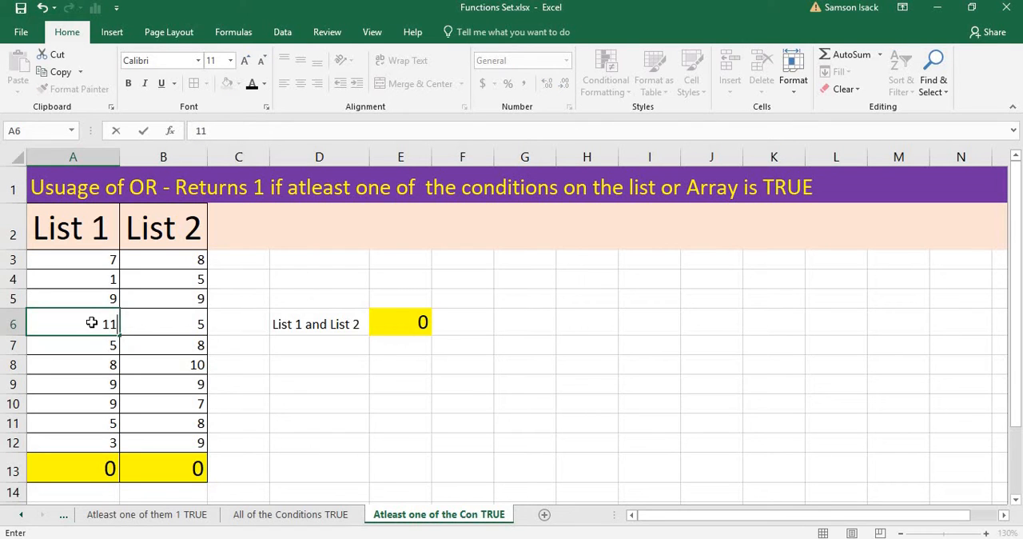
{"action": "key", "text": "Return"}
{"action": "left_click", "coordinate": [81, 470]}
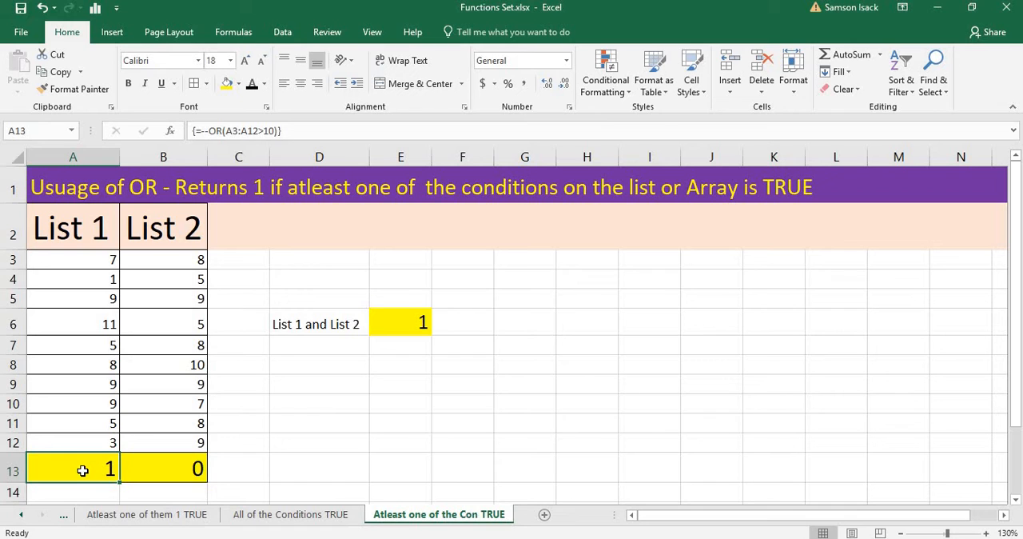
{"action": "left_click", "coordinate": [104, 326]}
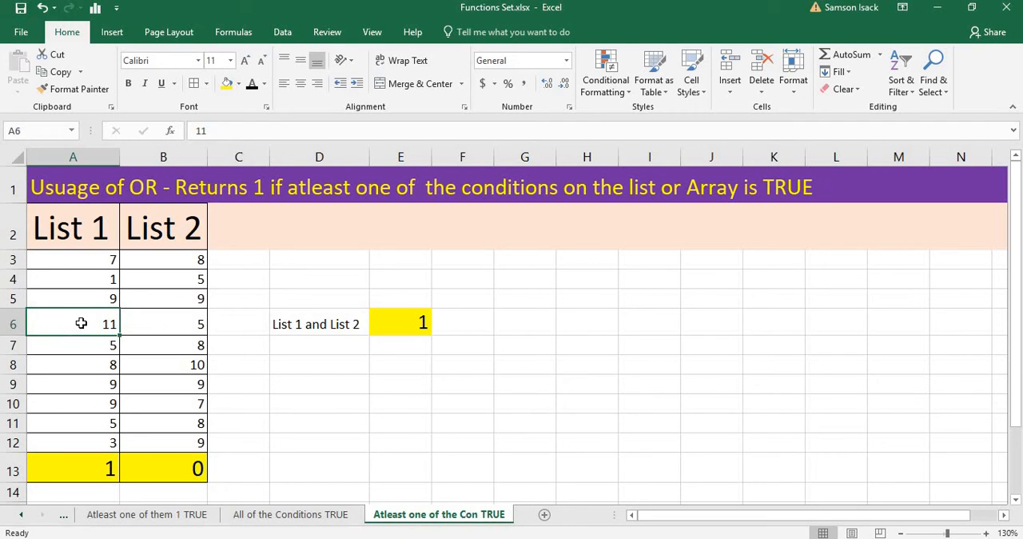
Enter the array formula =--OR(B3:B12>10) in B13 to test the List 2 values.
{"action": "left_click_drag", "start_coordinate": [174, 263], "coordinate": [177, 452]}
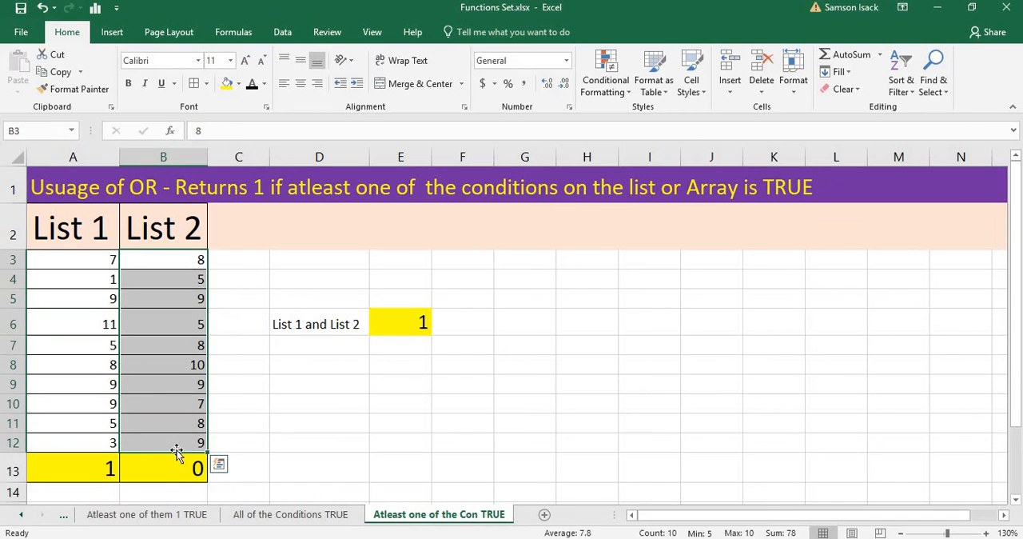
{"action": "left_click", "coordinate": [162, 469]}
{"action": "type", "text": "="}
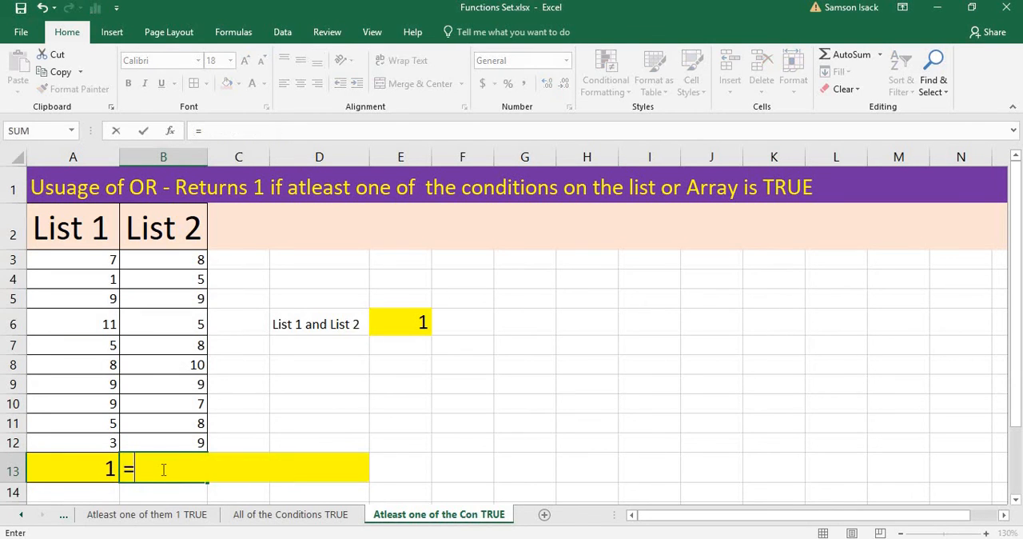
{"action": "type", "text": "OR"}
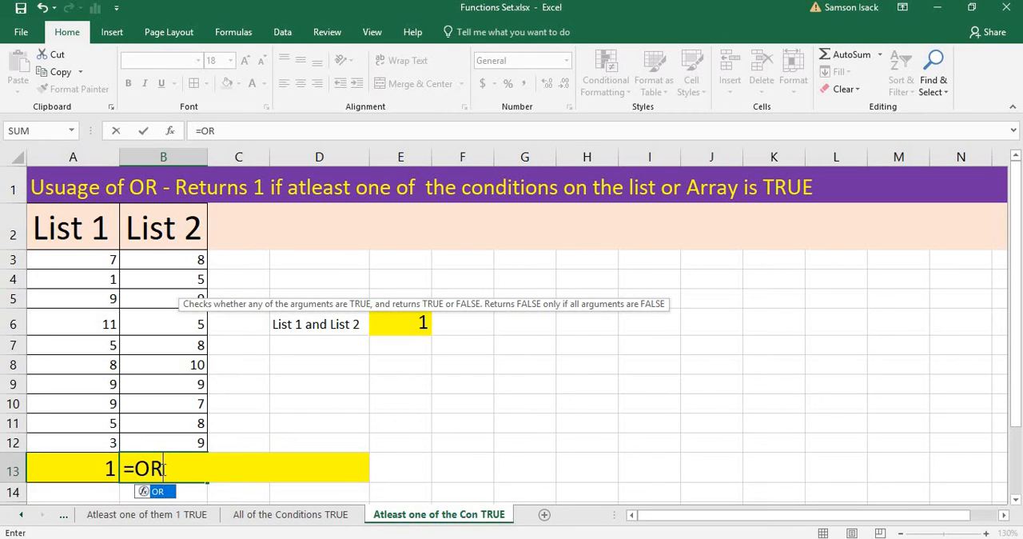
{"action": "type", "text": "("}
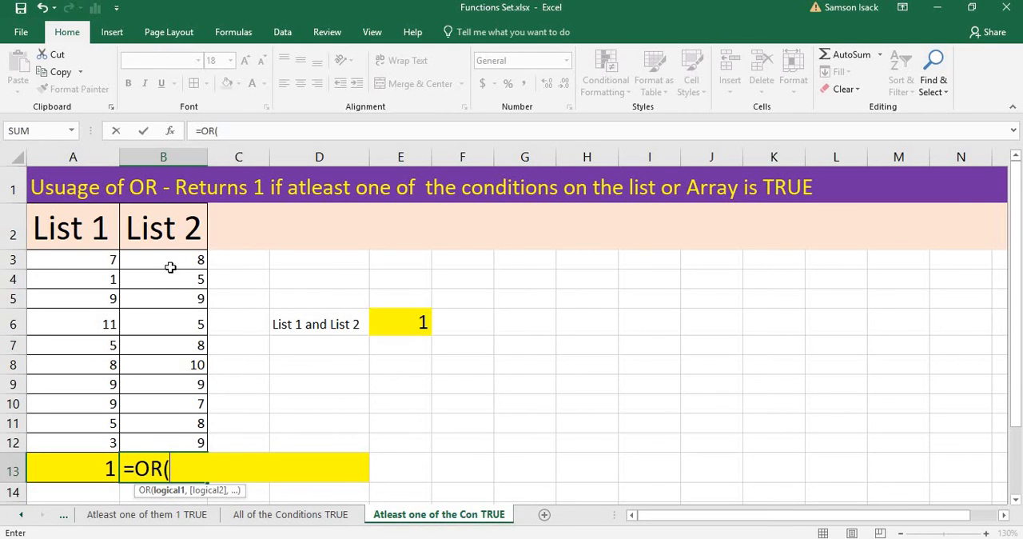
{"action": "left_click_drag", "start_coordinate": [174, 259], "coordinate": [176, 442]}
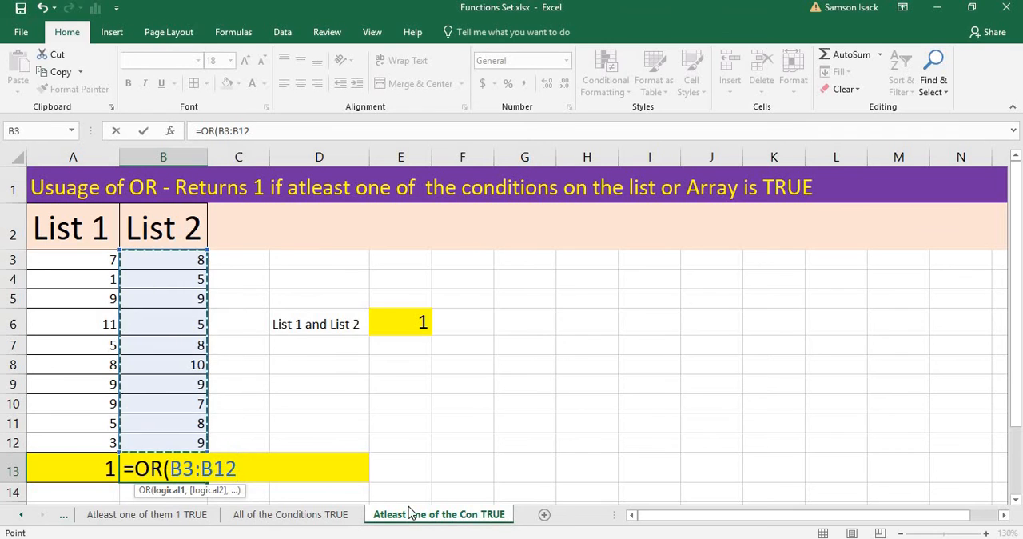
{"action": "type", "text": ">"}
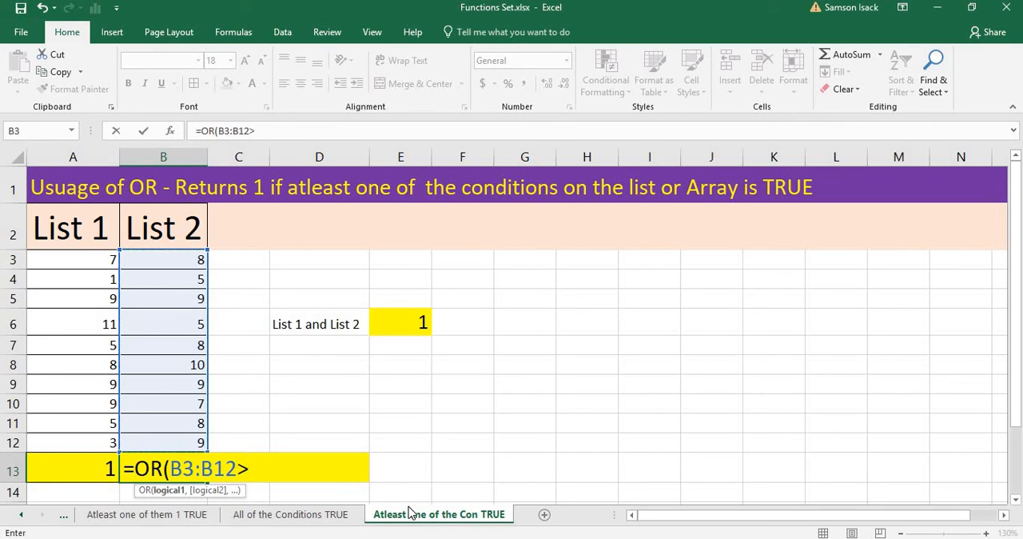
{"action": "type", "text": "10)"}
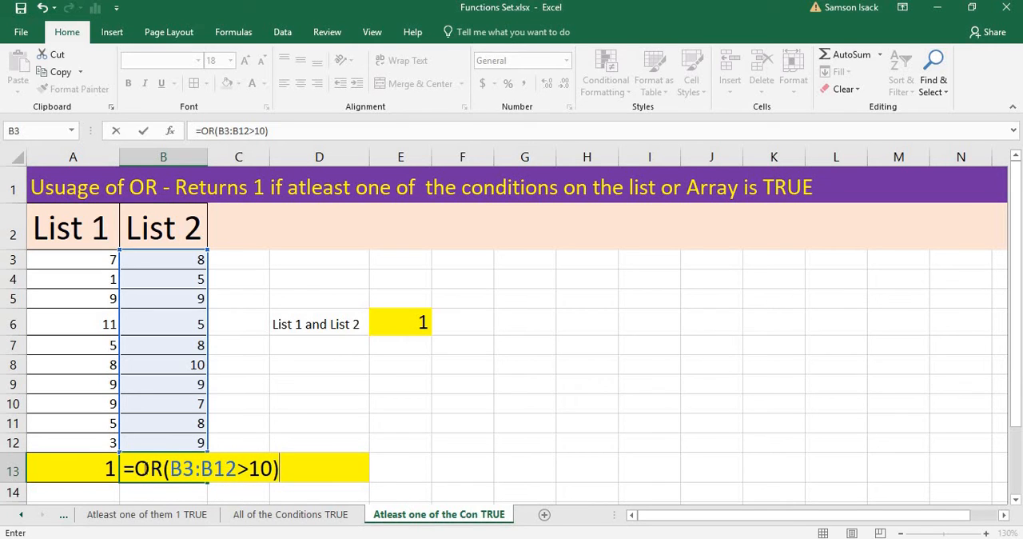
{"action": "left_click", "coordinate": [136, 468]}
{"action": "type", "text": "--"}
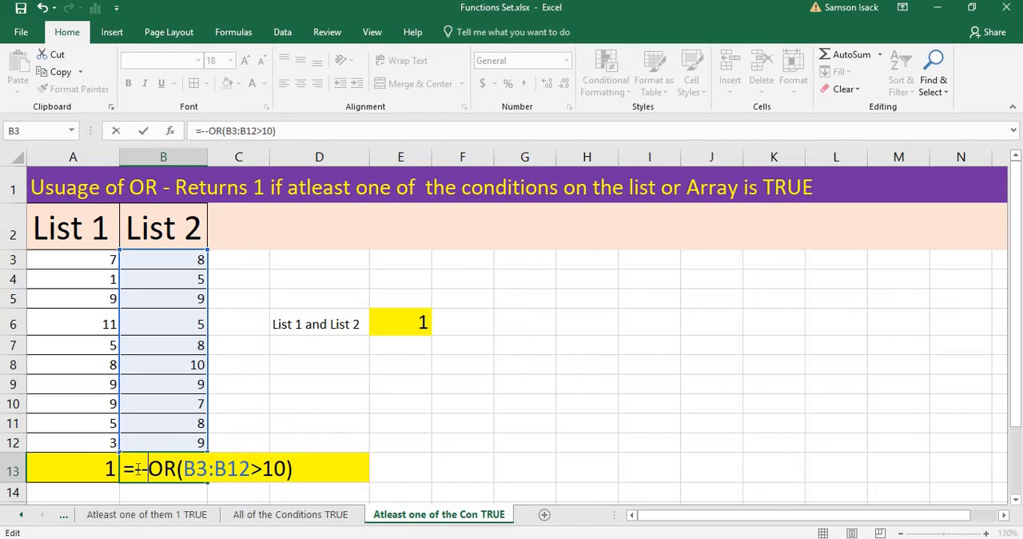
{"action": "key", "text": "ctrl+shift+Return"}
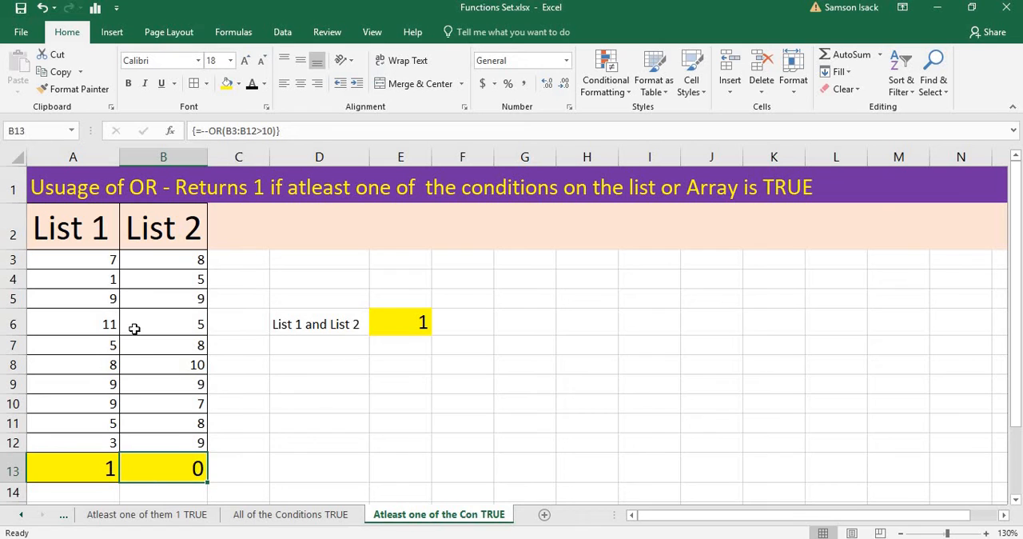
Set cell B9 in List 2 to 18 and check the OR result in B13.
{"action": "left_click_drag", "start_coordinate": [161, 260], "coordinate": [143, 444]}
{"action": "left_click", "coordinate": [160, 473]}
{"action": "key", "text": "Up"}
{"action": "key", "text": "Up"}
{"action": "key", "text": "Up"}
{"action": "key", "text": "Up"}
{"action": "key", "text": "Up"}
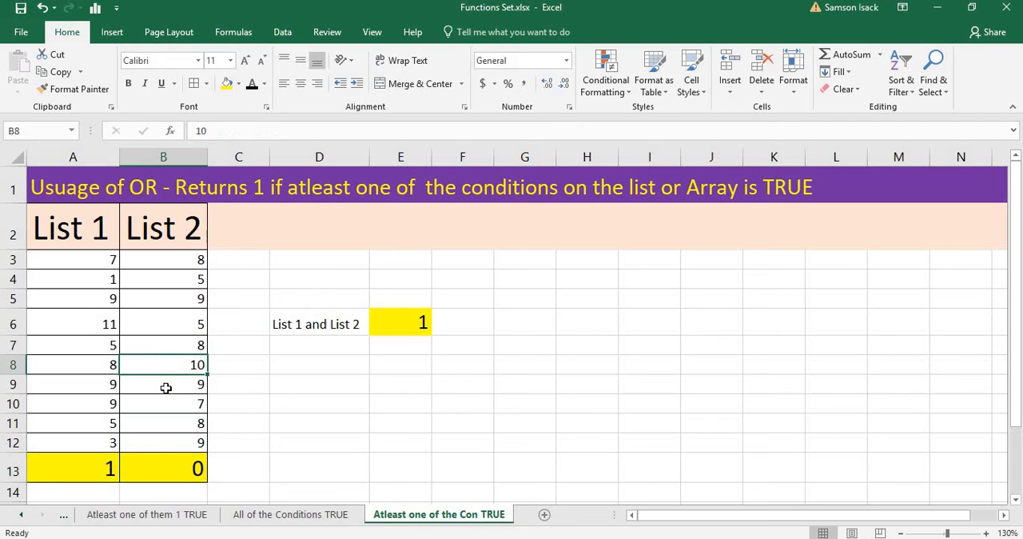
{"action": "left_click", "coordinate": [167, 384]}
{"action": "type", "text": "1"}
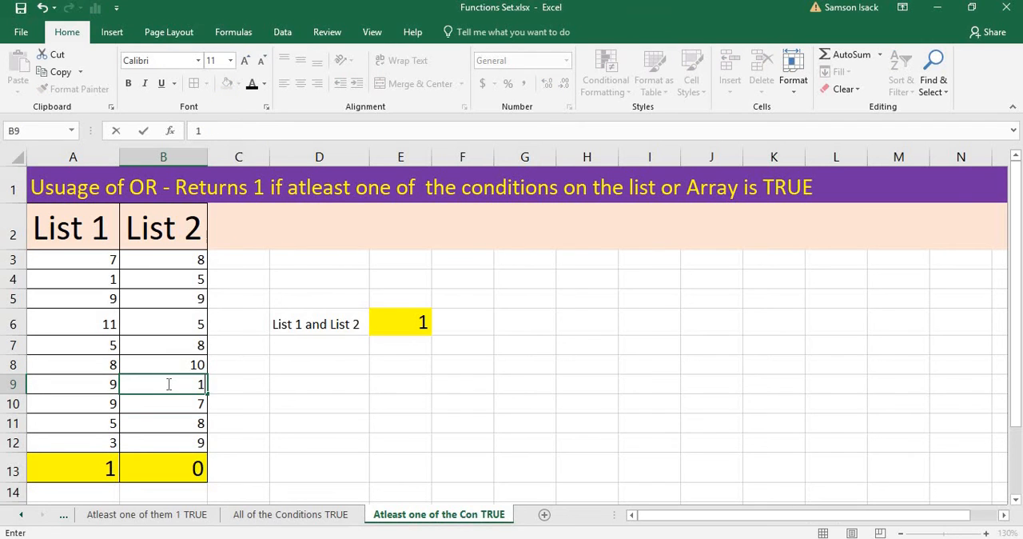
{"action": "type", "text": "8"}
{"action": "key", "text": "Return"}
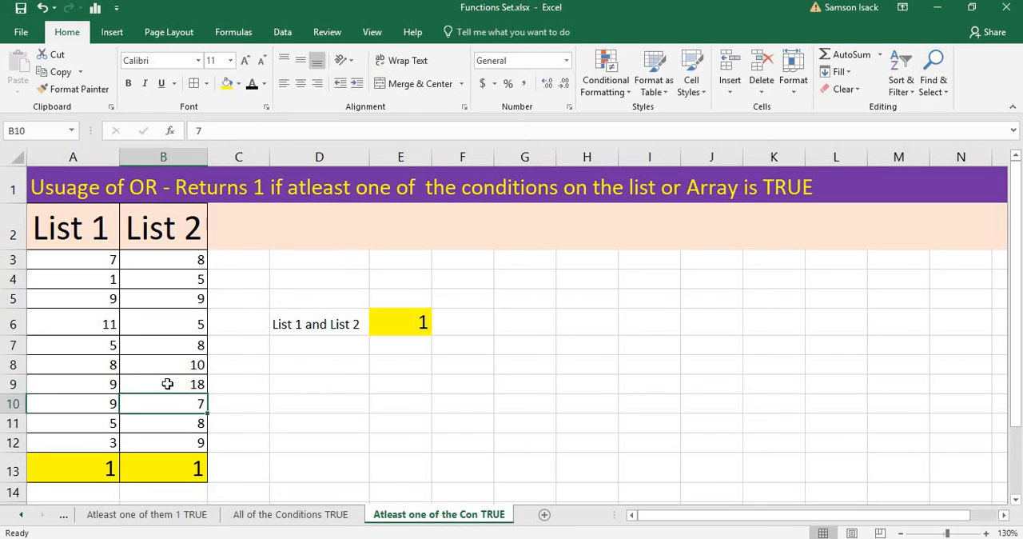
{"action": "left_click", "coordinate": [176, 465]}
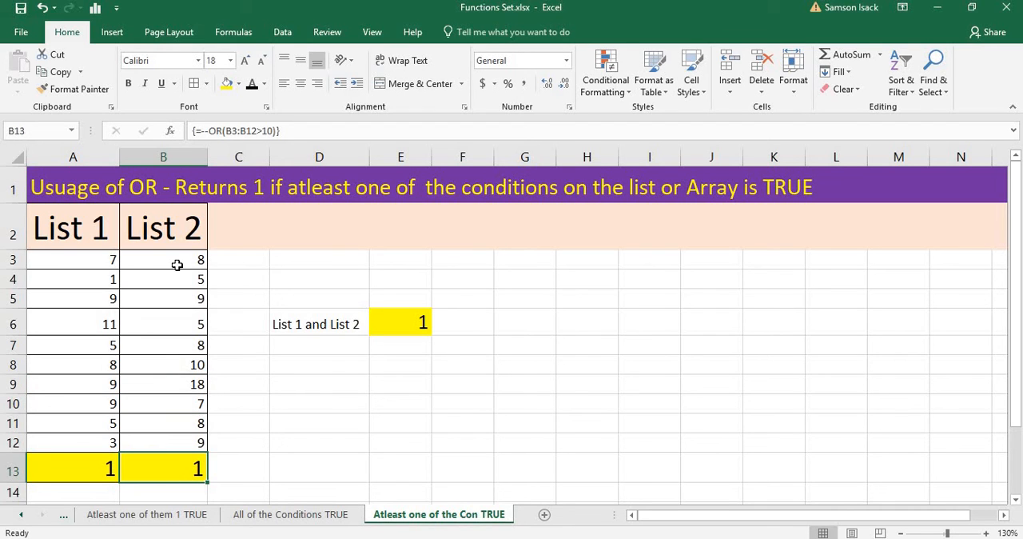
{"action": "left_click", "coordinate": [162, 380]}
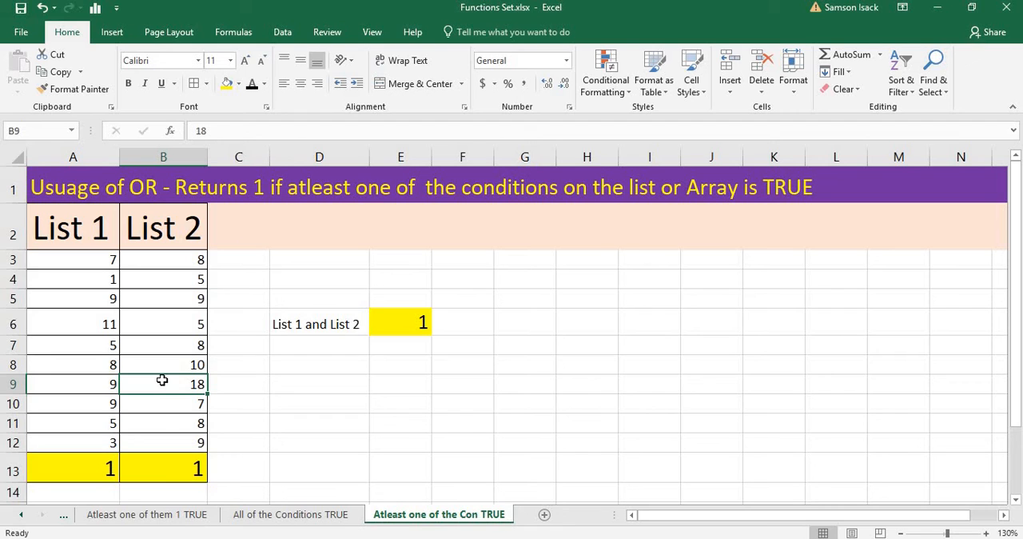
{"action": "left_click", "coordinate": [165, 469]}
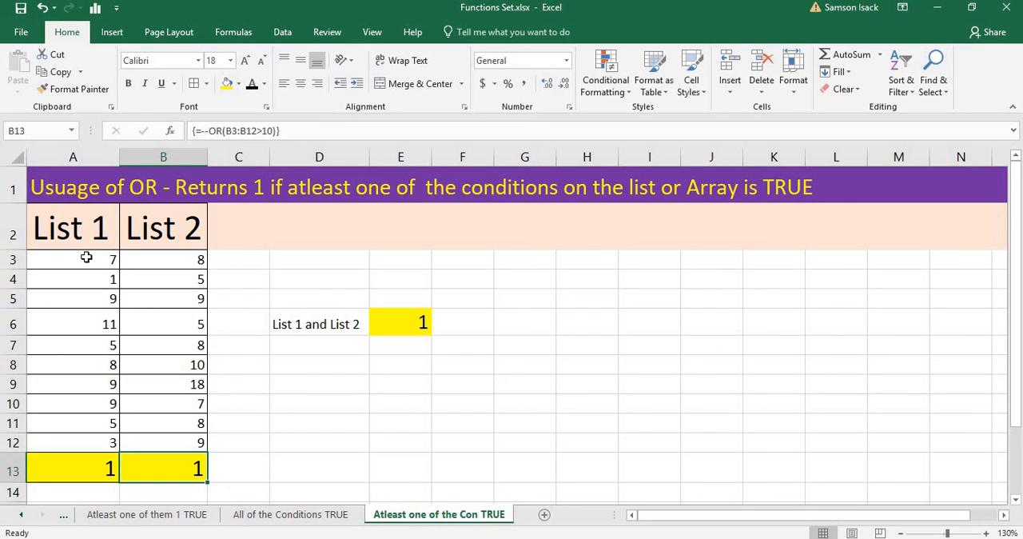
Enter the array formula =--OR(A3:B12>10) in E6 to test both lists together.
{"action": "left_click_drag", "start_coordinate": [86, 257], "coordinate": [161, 434]}
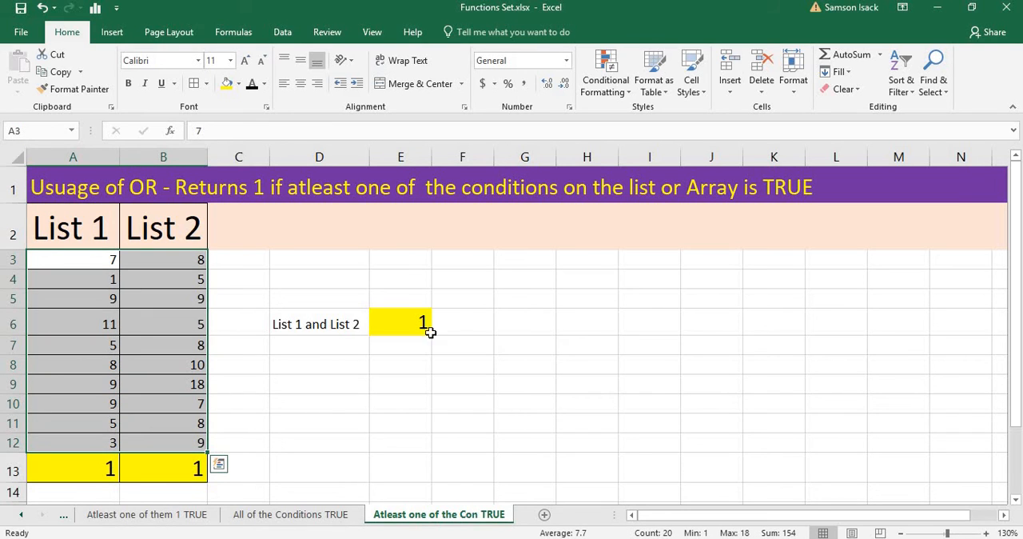
{"action": "left_click", "coordinate": [417, 321]}
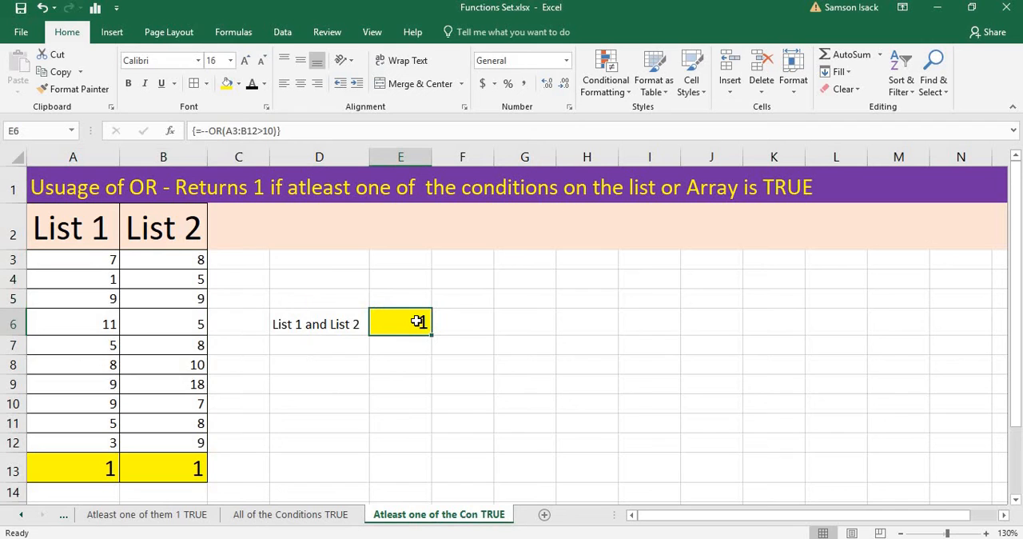
{"action": "type", "text": "="}
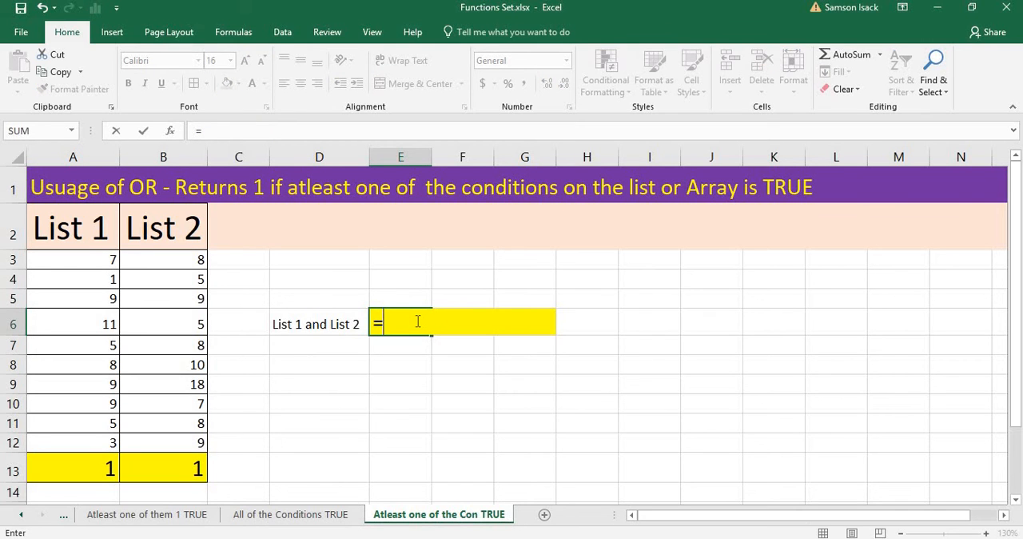
{"action": "type", "text": "o"}
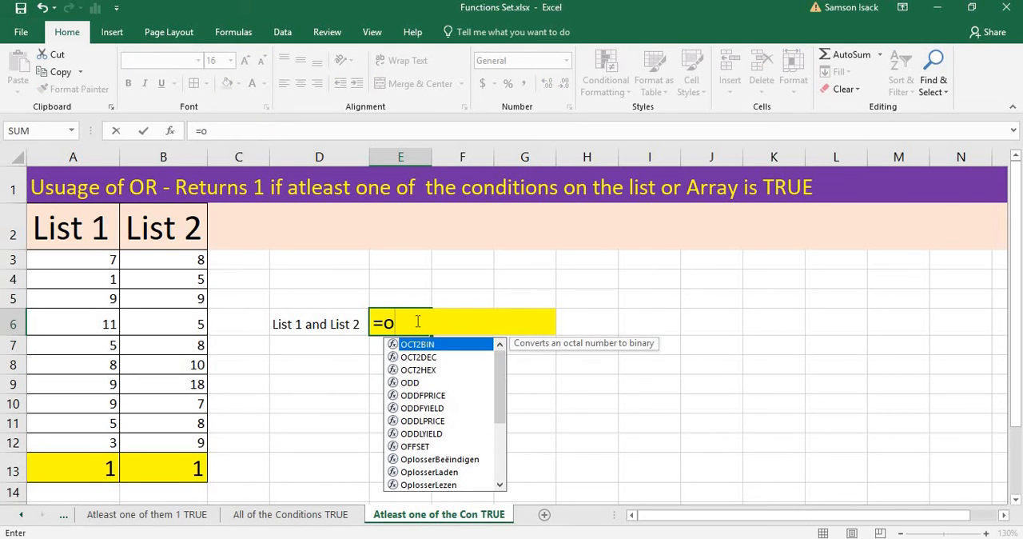
{"action": "key", "text": "BackSpace"}
{"action": "type", "text": "OR("}
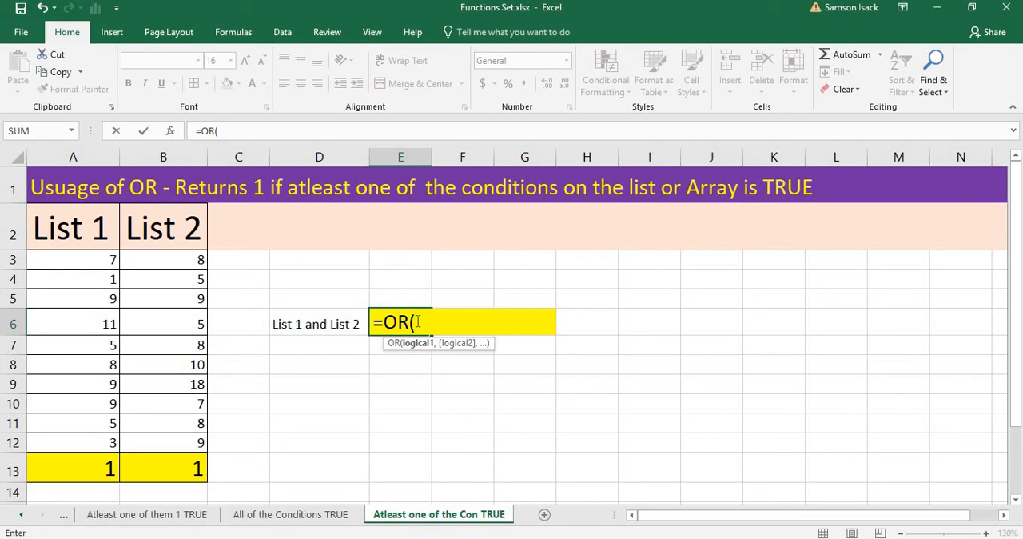
{"action": "left_click_drag", "start_coordinate": [80, 258], "coordinate": [165, 442]}
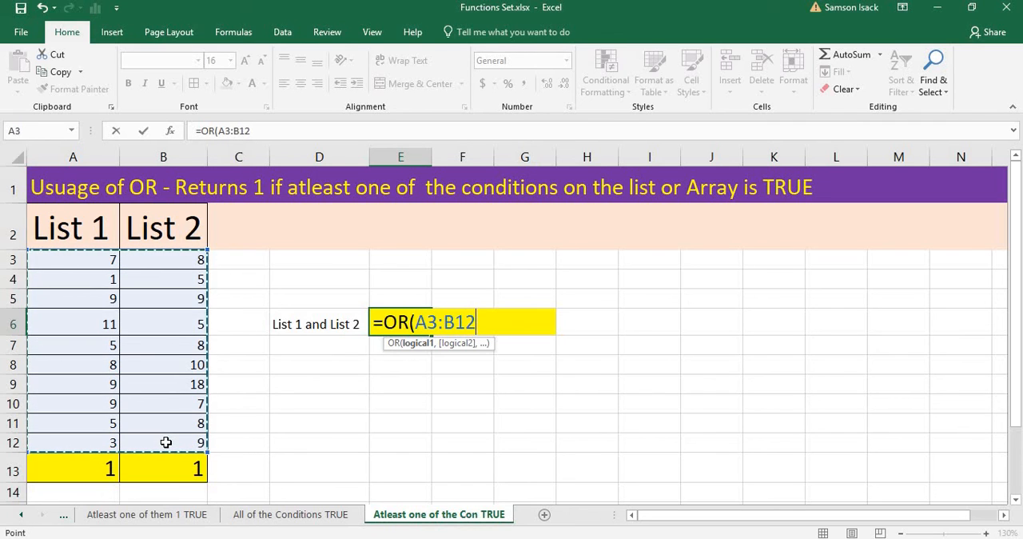
{"action": "type", "text": ">"}
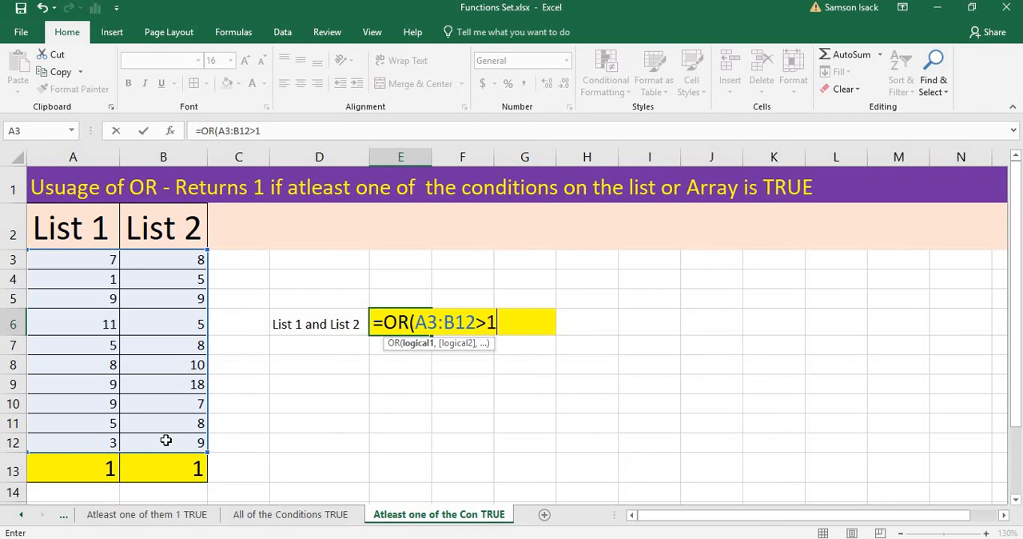
{"action": "type", "text": "10)"}
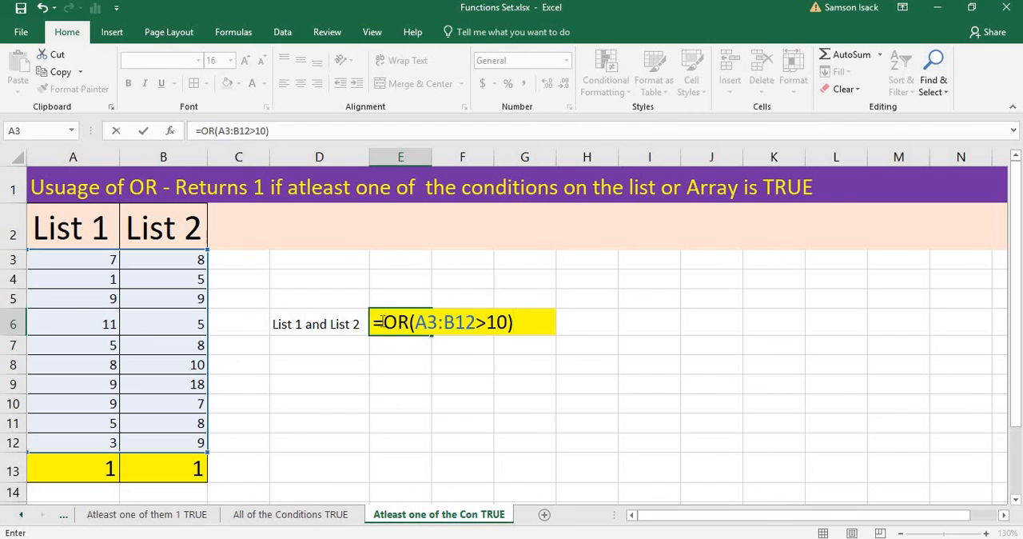
{"action": "left_click", "coordinate": [383, 321]}
{"action": "type", "text": "--"}
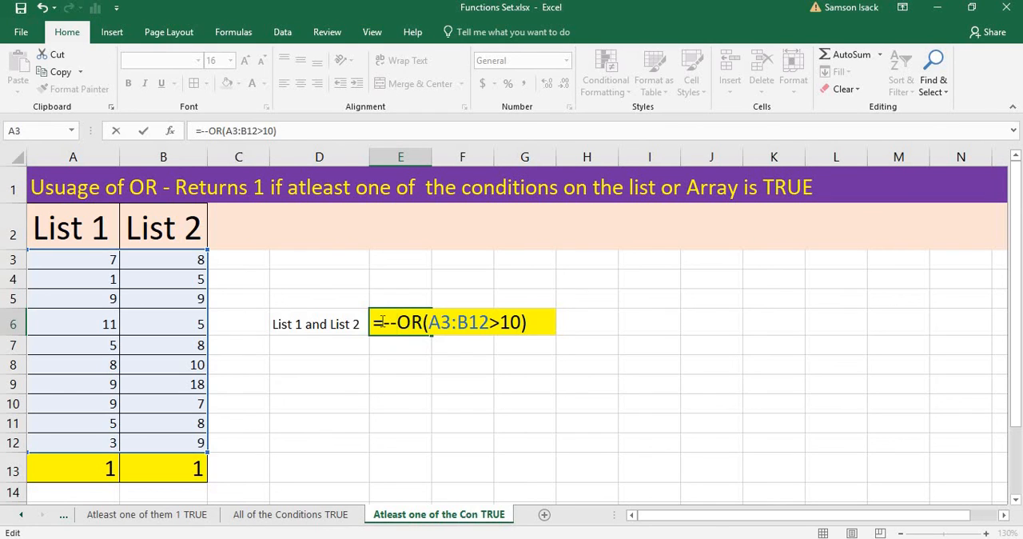
{"action": "key", "text": "ctrl+shift+Return"}
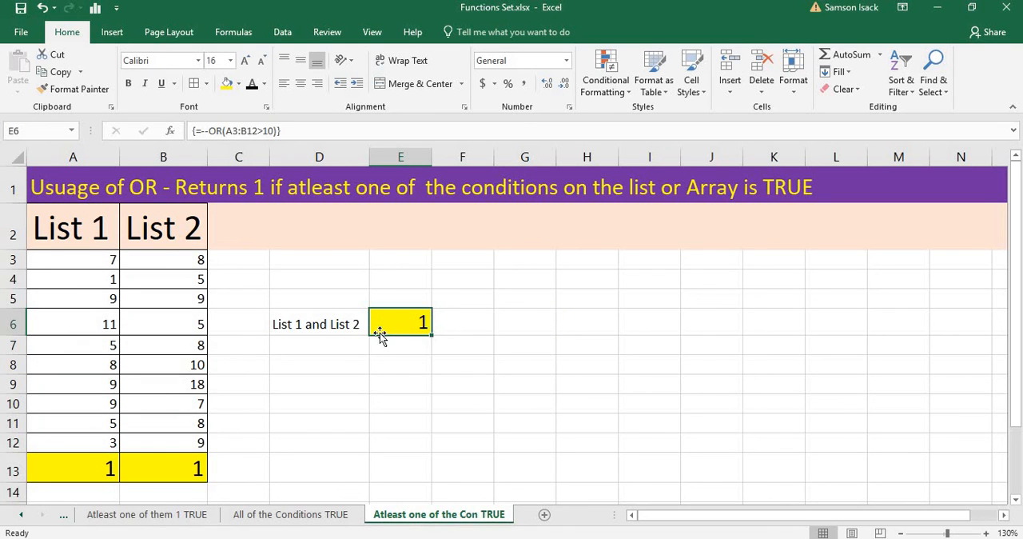
Set cell A6 in List 1 to 9 and check the OR results in A13 and E6.
{"action": "left_click_drag", "start_coordinate": [88, 265], "coordinate": [156, 441]}
{"action": "left_click", "coordinate": [90, 321]}
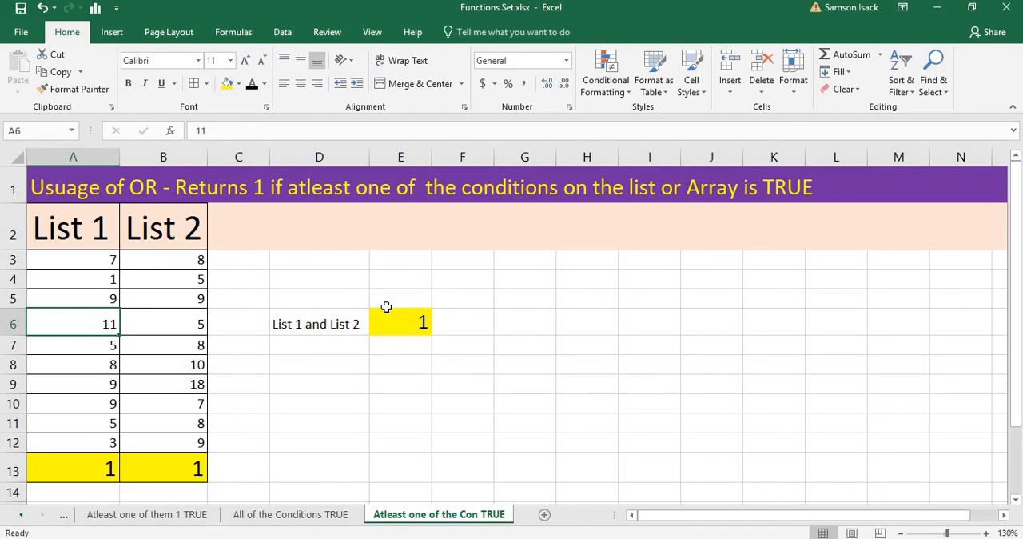
{"action": "left_click", "coordinate": [405, 325]}
{"action": "left_click", "coordinate": [74, 313]}
{"action": "type", "text": "9"}
{"action": "key", "text": "Return"}
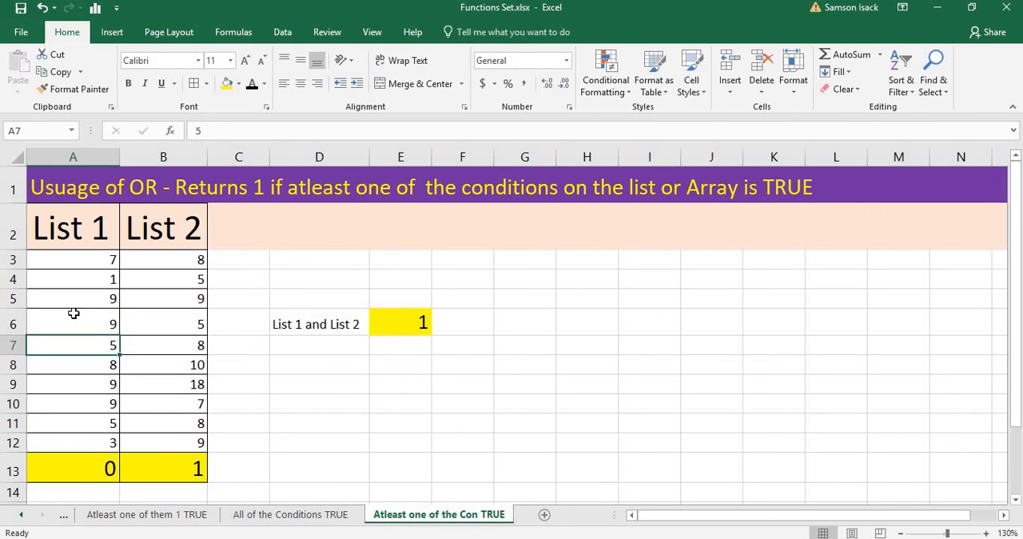
{"action": "left_click", "coordinate": [96, 467]}
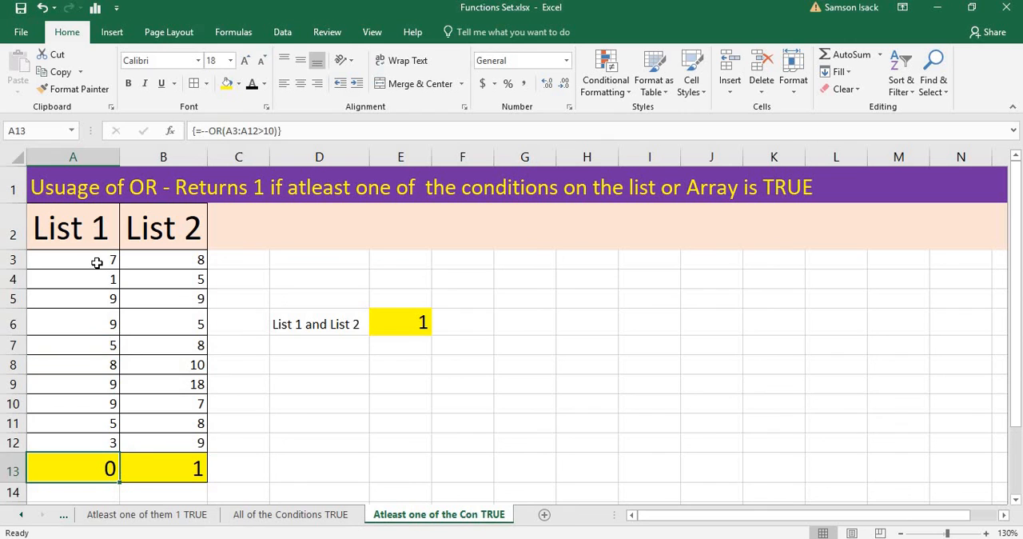
{"action": "left_click_drag", "start_coordinate": [96, 262], "coordinate": [101, 466]}
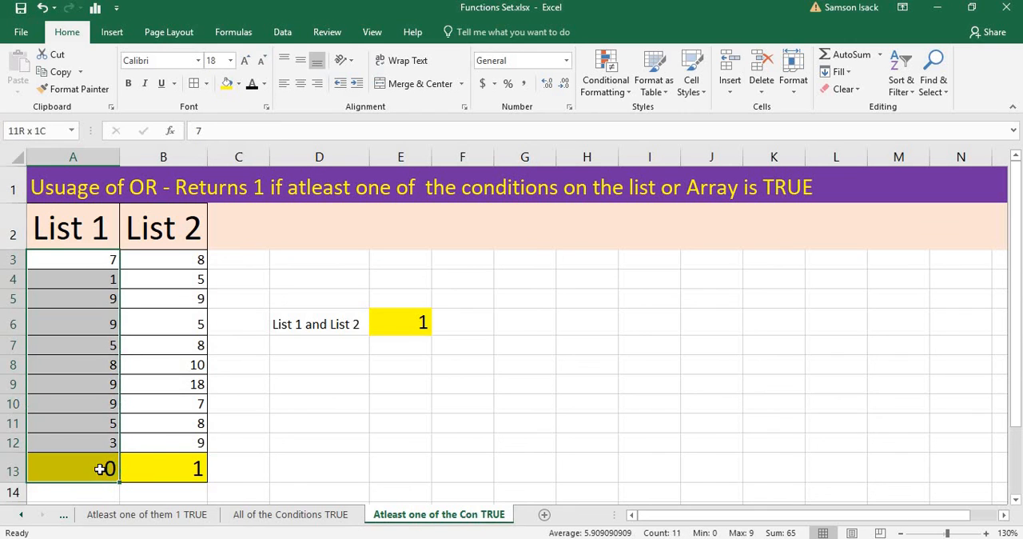
{"action": "left_click", "coordinate": [404, 325]}
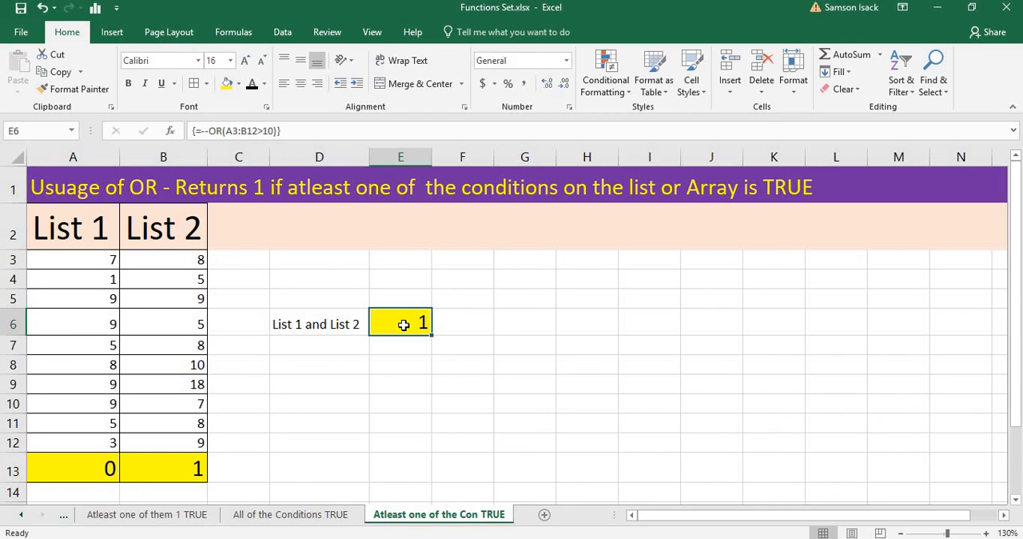
Set cell B9 in List 2 to 4 and check the OR results in E6, B13 and A13.
{"action": "left_click", "coordinate": [181, 386]}
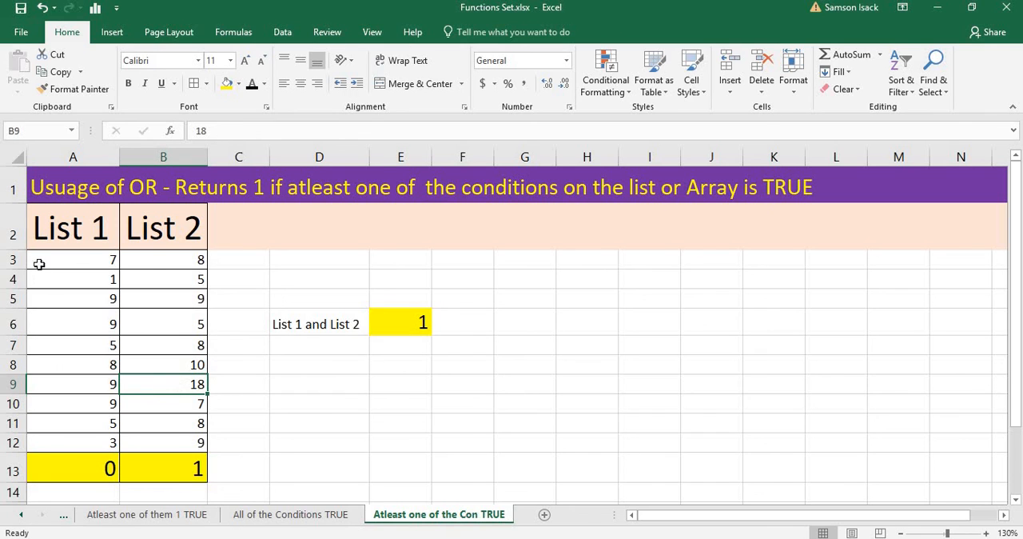
{"action": "left_click_drag", "start_coordinate": [71, 256], "coordinate": [167, 442]}
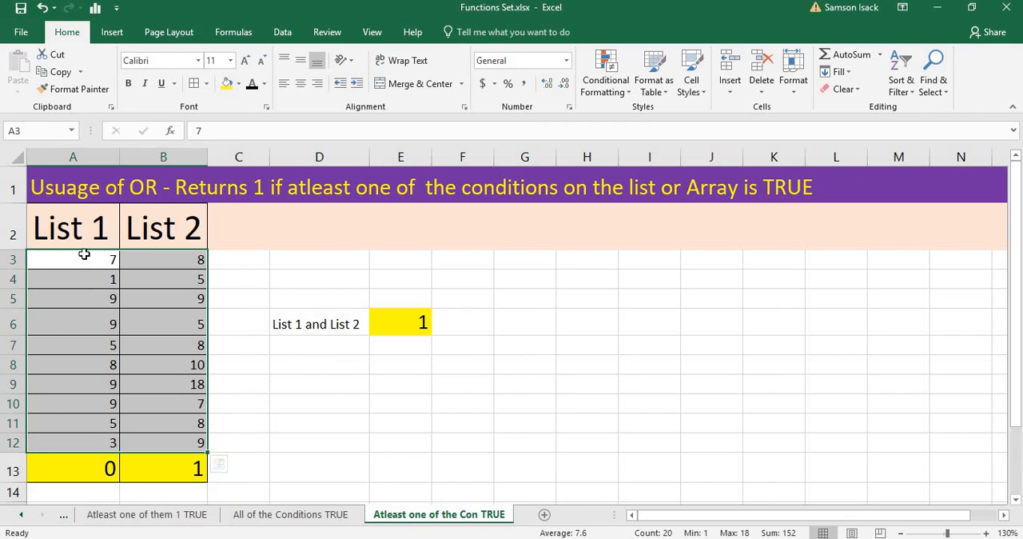
{"action": "left_click", "coordinate": [190, 385]}
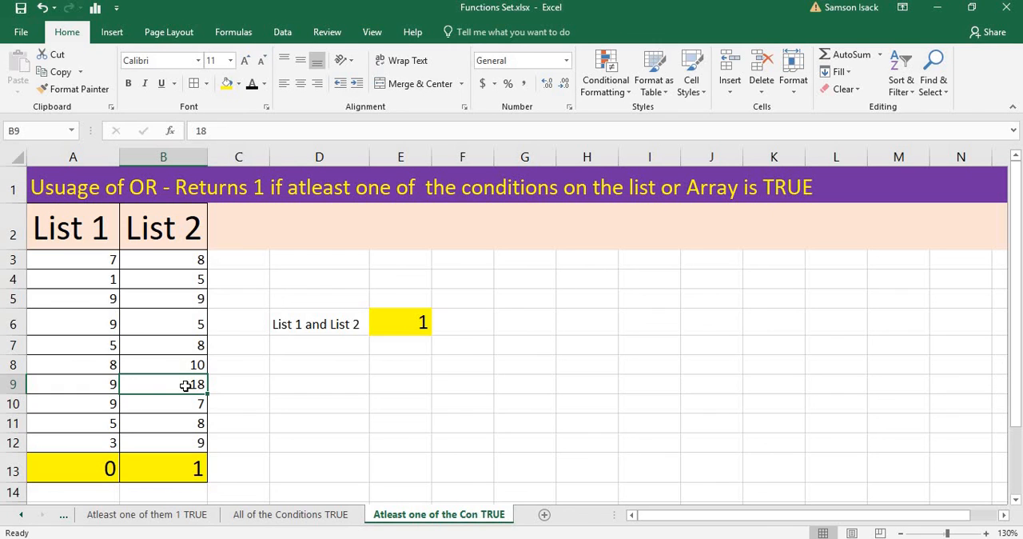
{"action": "type", "text": "4"}
{"action": "key", "text": "Return"}
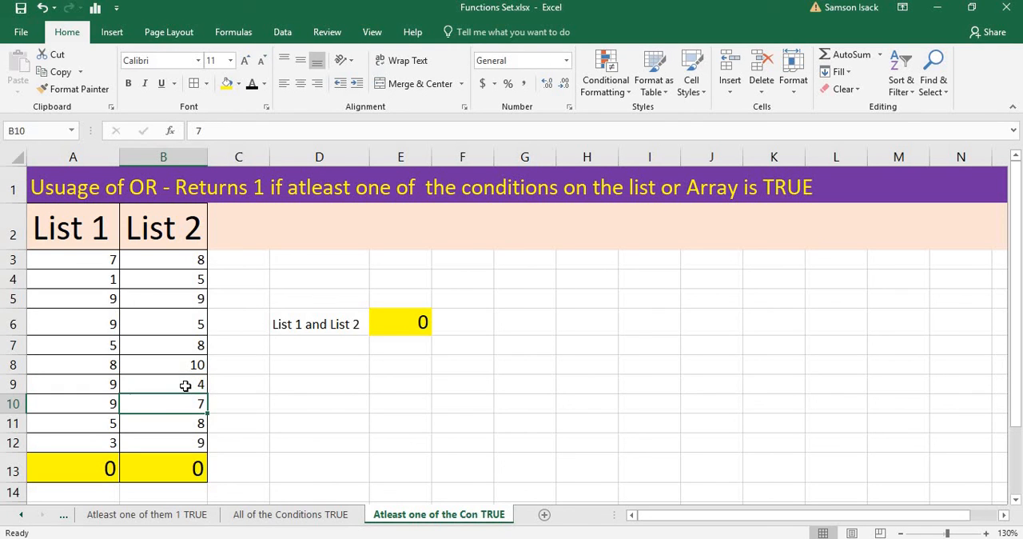
{"action": "left_click", "coordinate": [390, 322]}
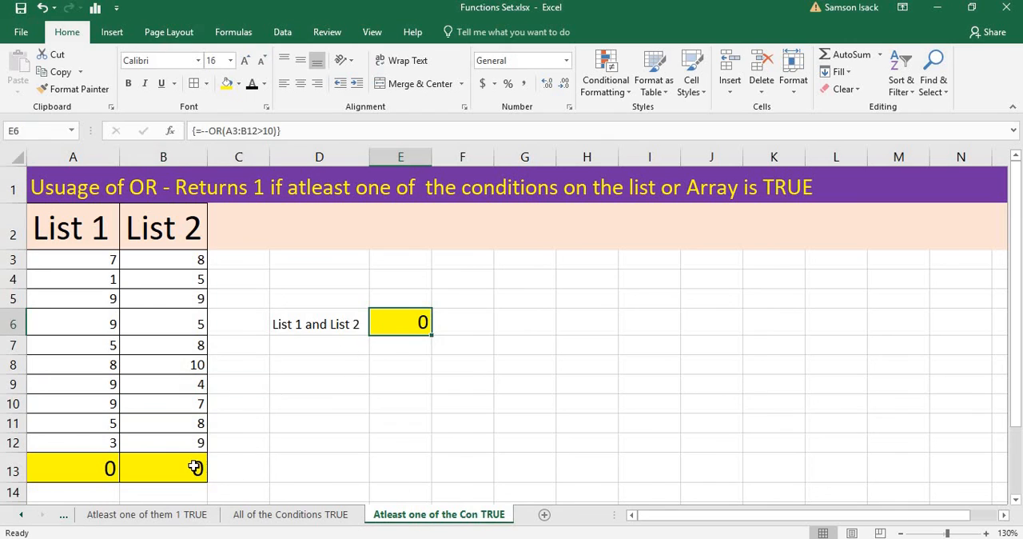
{"action": "left_click", "coordinate": [194, 467]}
{"action": "left_click", "coordinate": [103, 469]}
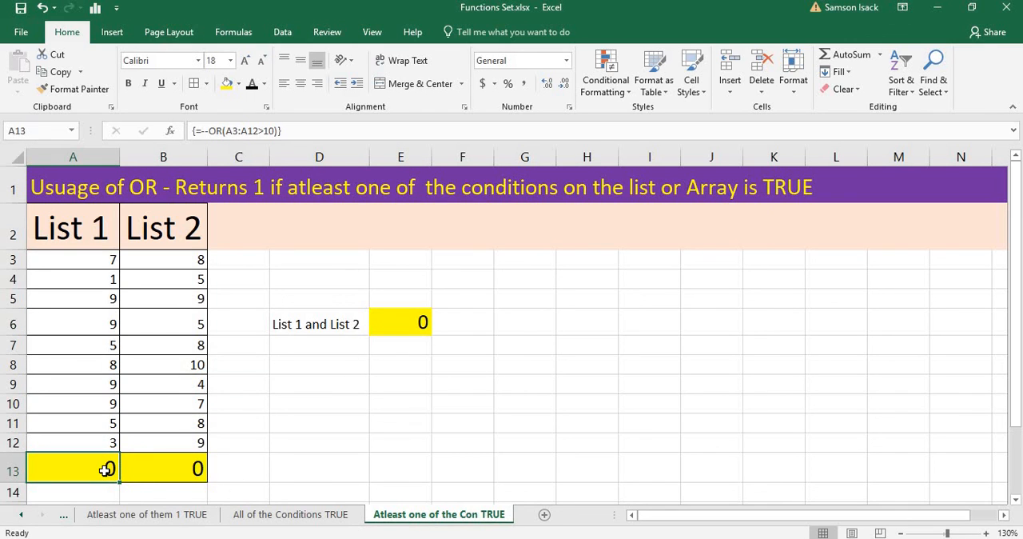